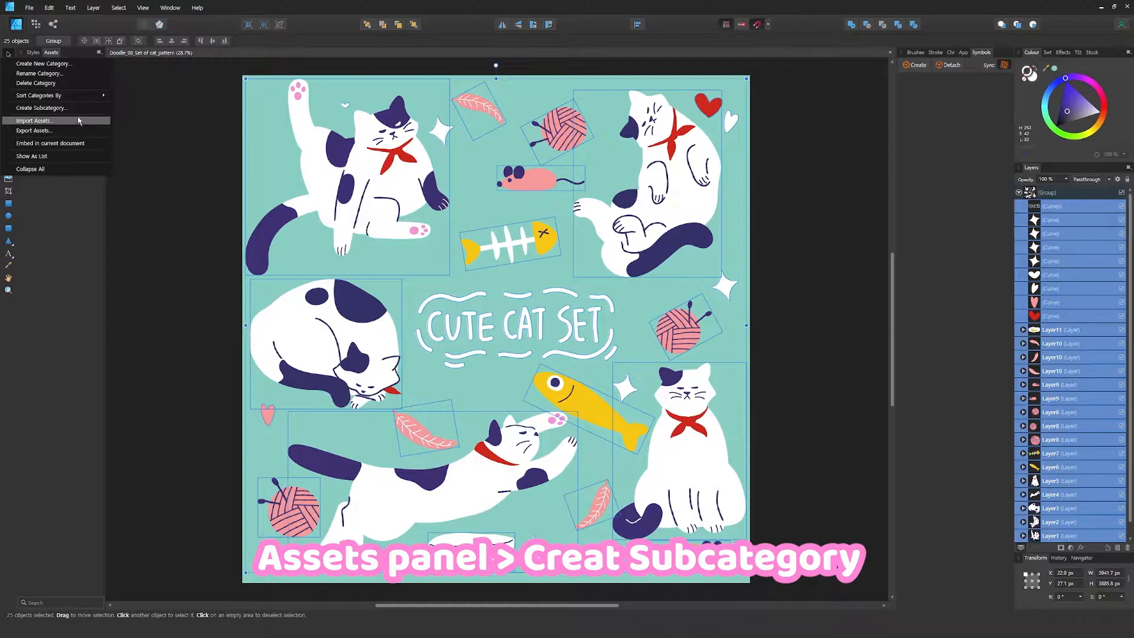
Create a new asset subcategory and rename it cat
click(75, 108)
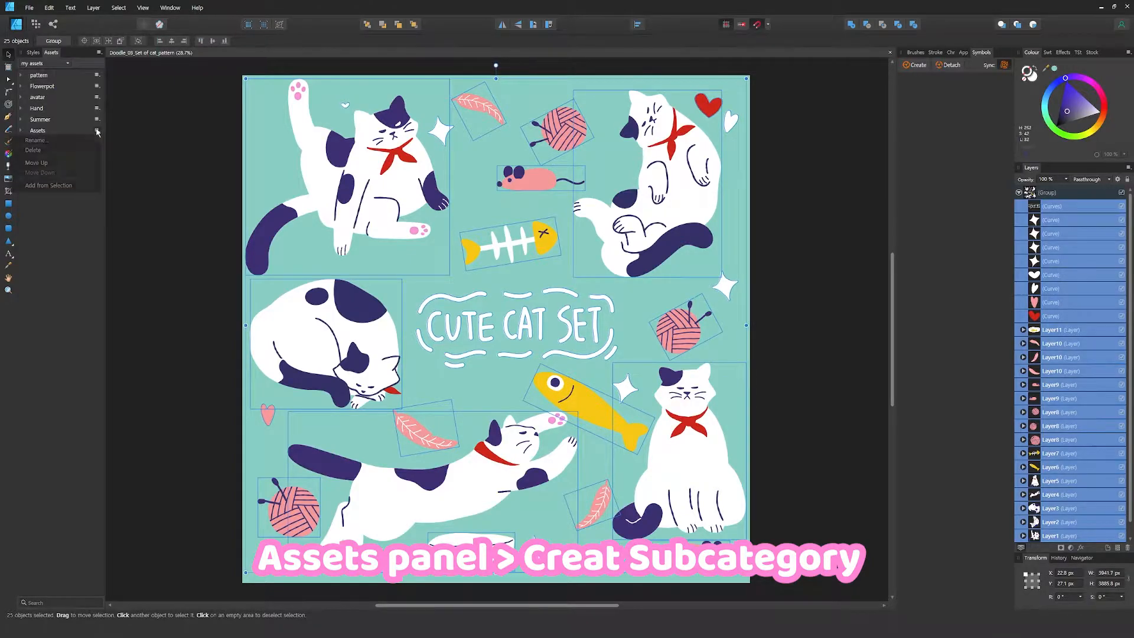
click(98, 131)
click(35, 148)
text(cat)
key(Return)
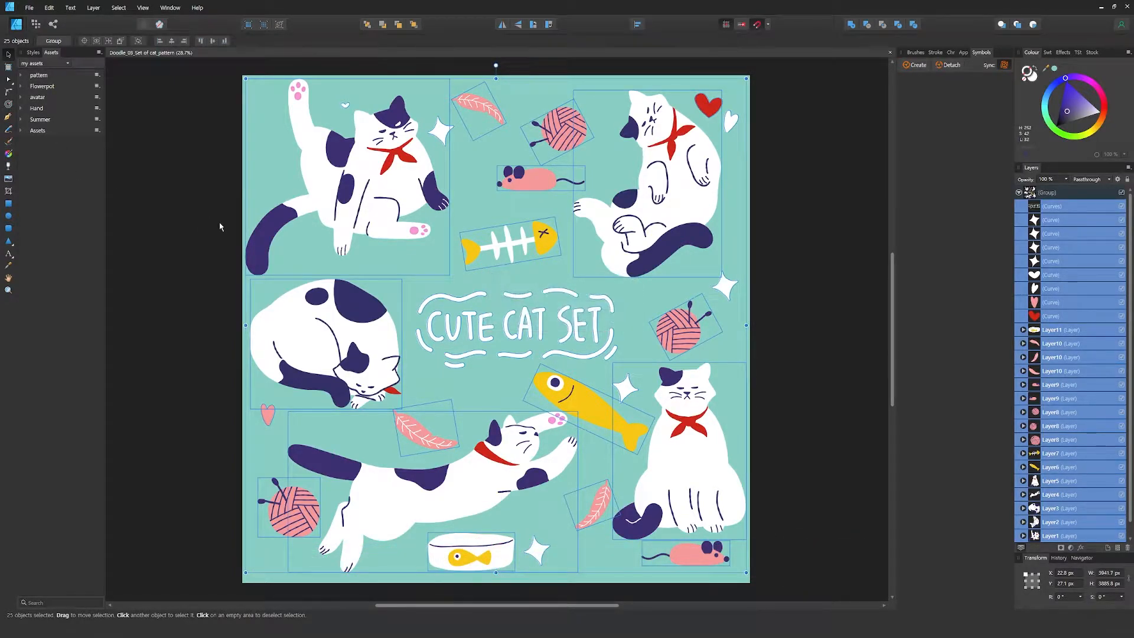
Add the selected cat artwork elements to the cat subcategory as assets
right_click(33, 133)
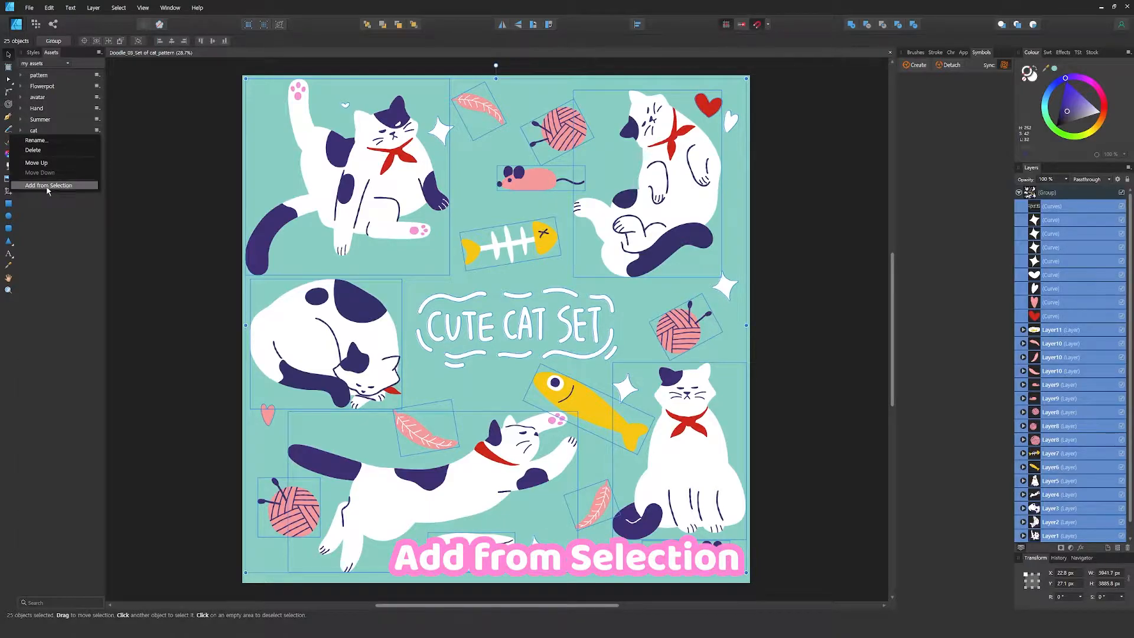
click(84, 188)
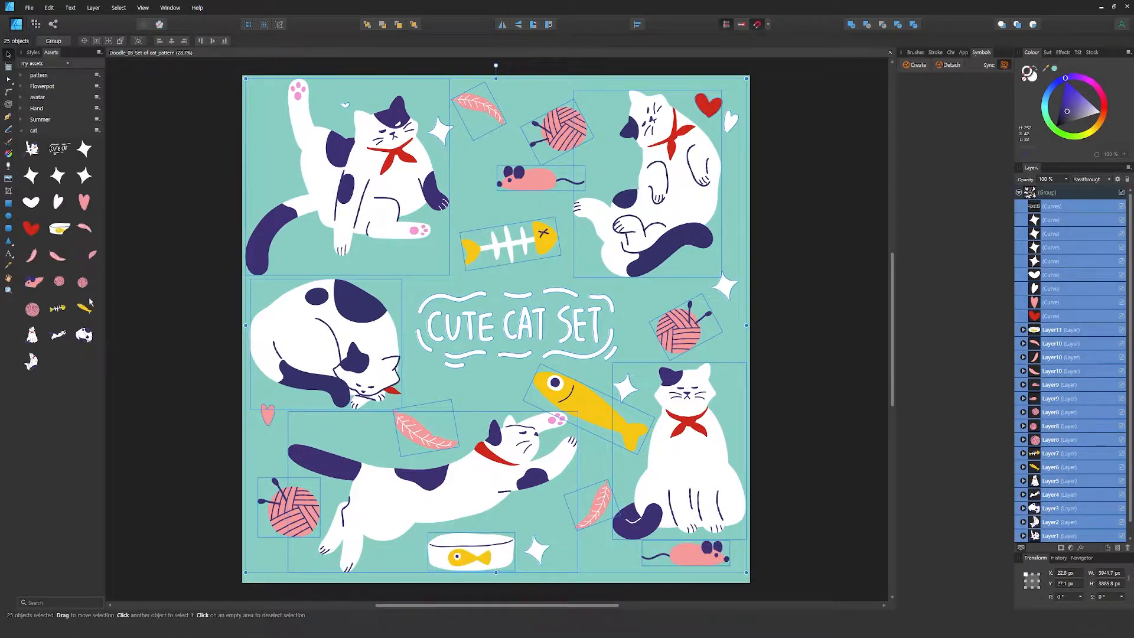
click(198, 299)
Create a new 2000 × 2000 px document at 300 DPI
key(ctrl+n)
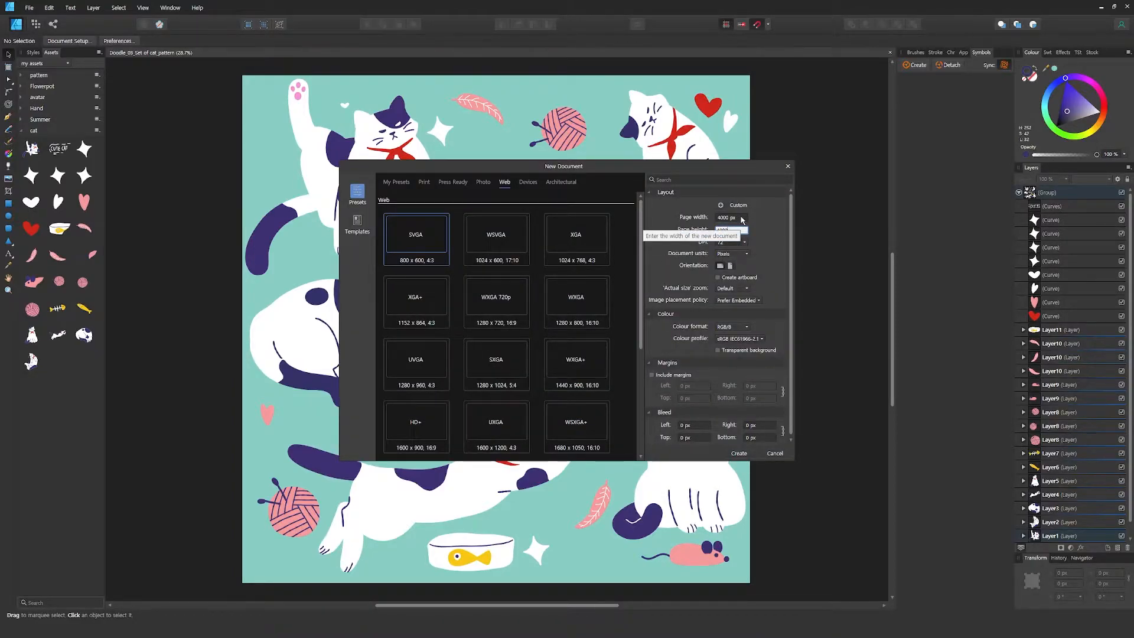
click(720, 219)
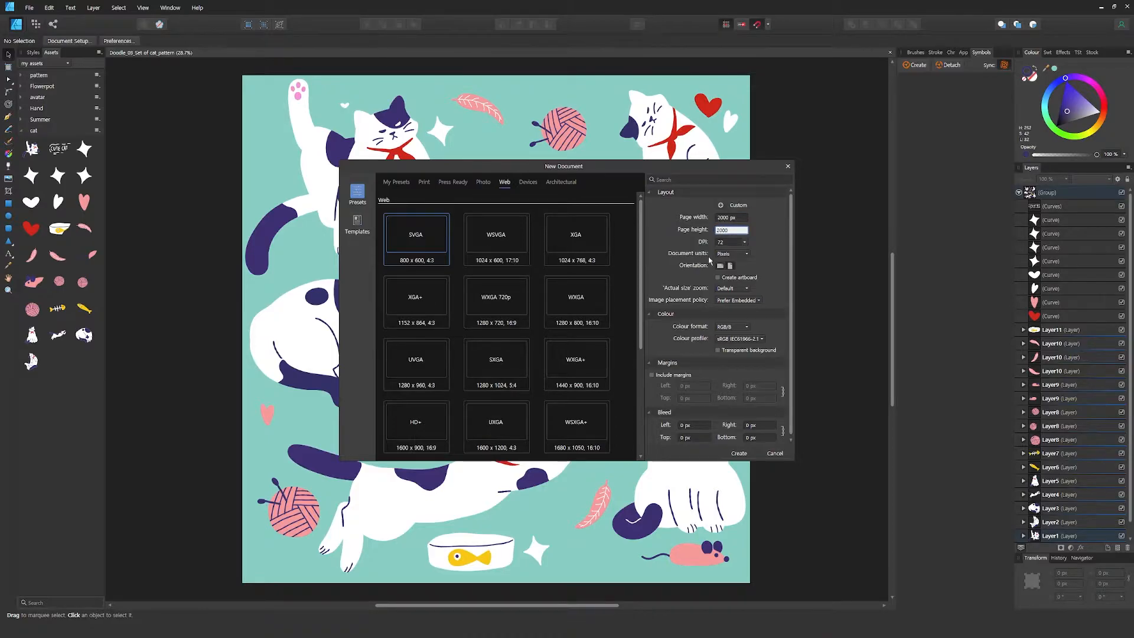
text(300)
click(738, 453)
Insert an artboard matching the document size
scroll(595, 307, down, 3)
drag(586, 306, 450, 307)
click(9, 68)
click(117, 41)
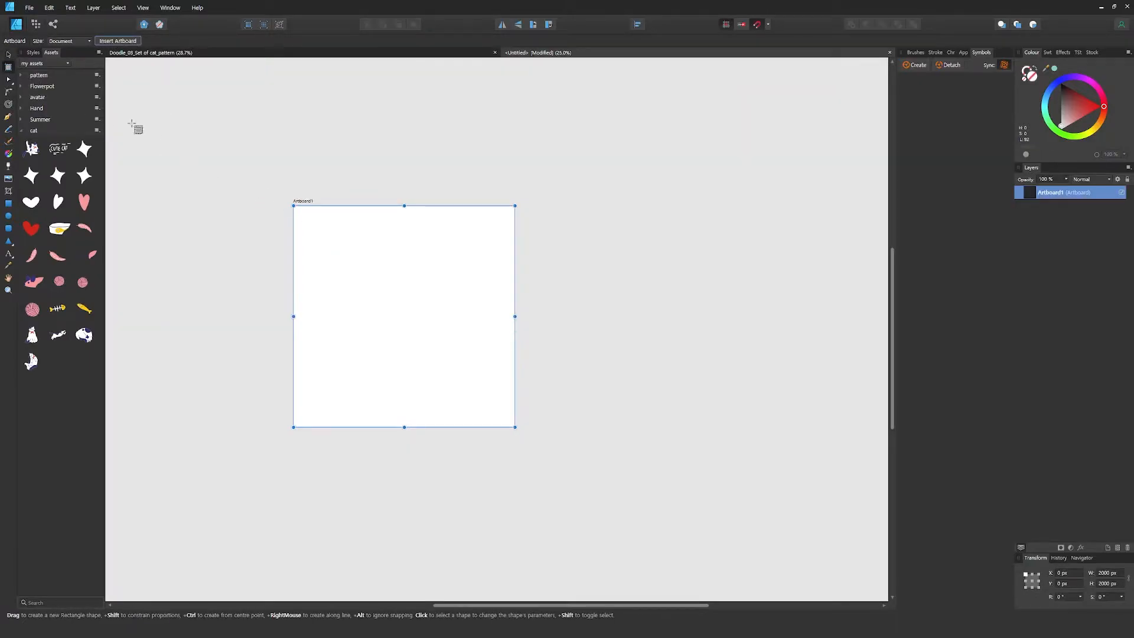
Draw a second artboard beside the first and set its size to 4000 × 4000 px
drag(538, 170, 827, 432)
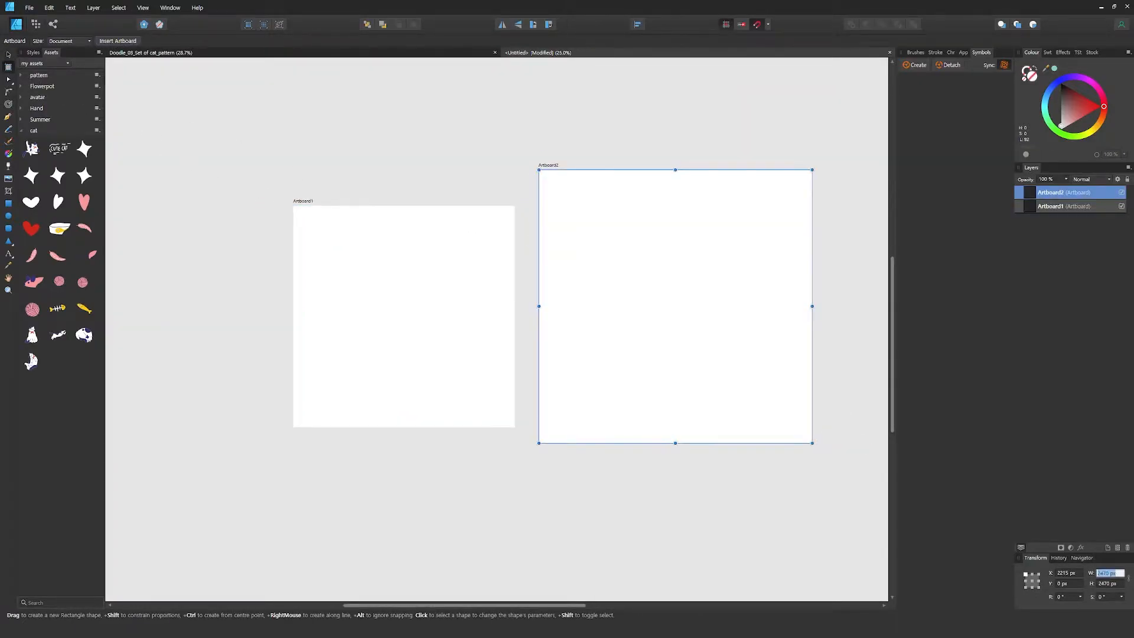
text(4000)
key(Return)
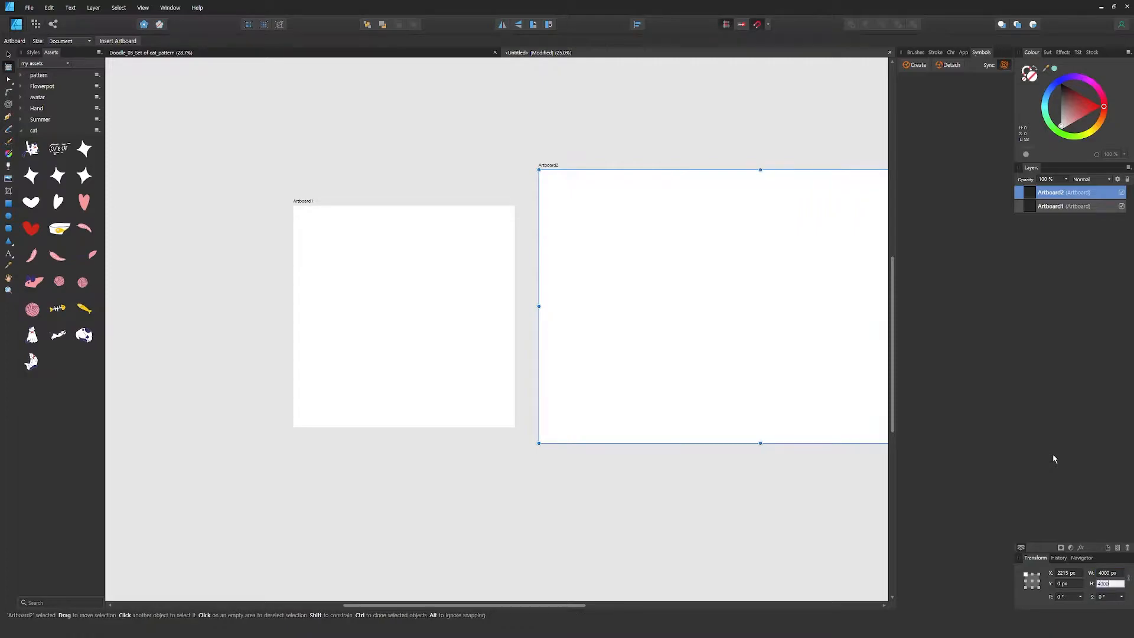
key(Return)
Move the 2000 px artboard down to Y 1000 px and create a symbol from it
scroll(529, 349, down, 1)
drag(358, 293, 382, 350)
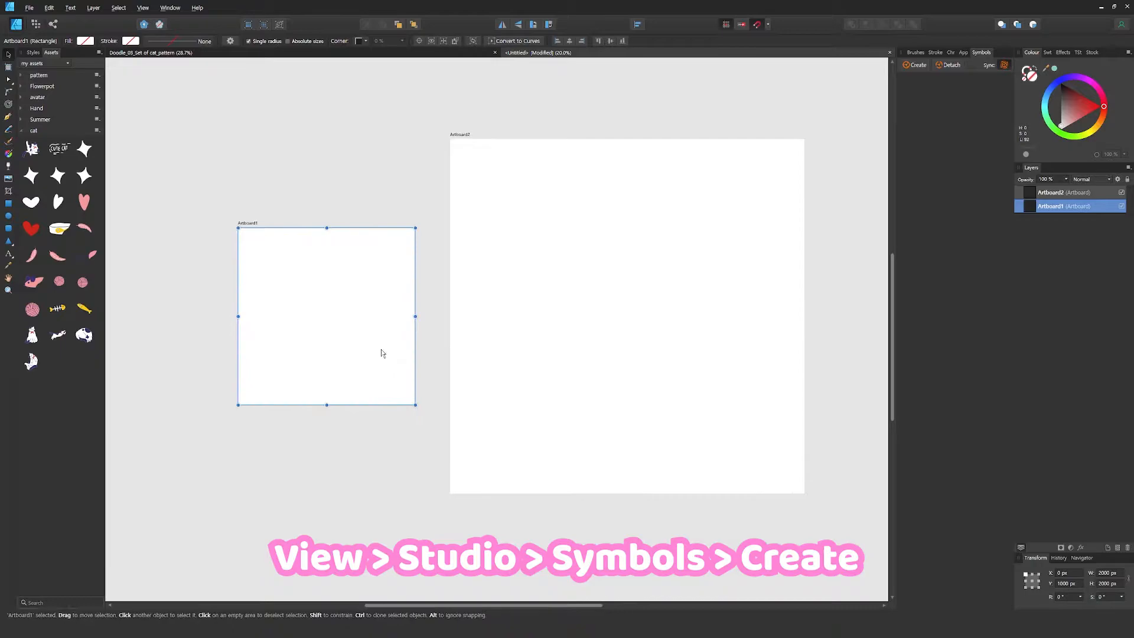
click(143, 8)
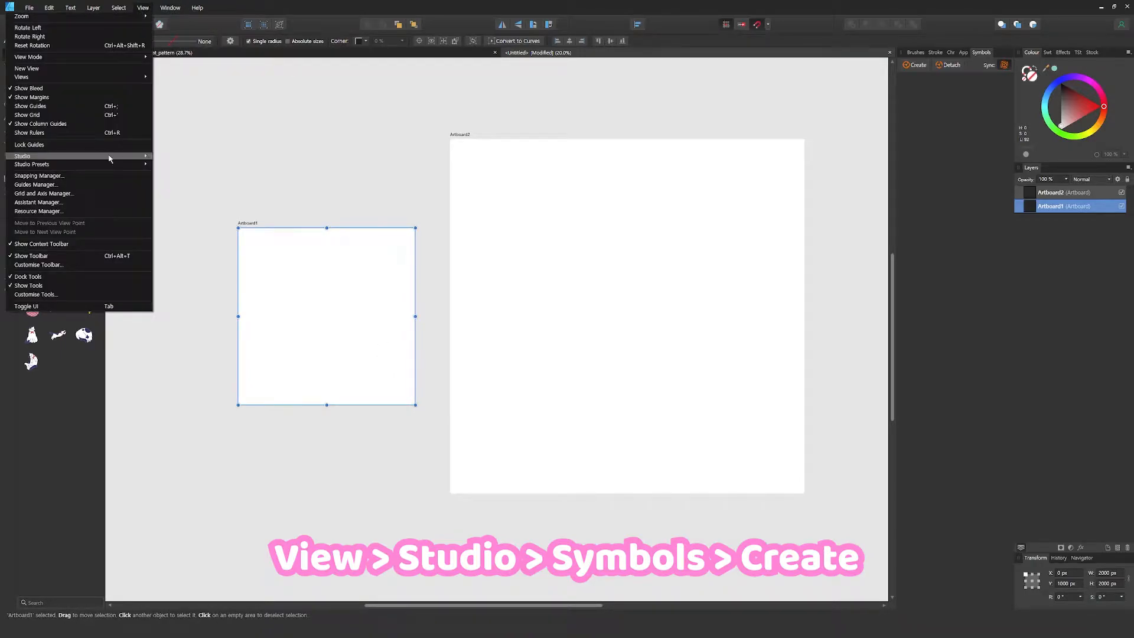
mouse_move(109, 158)
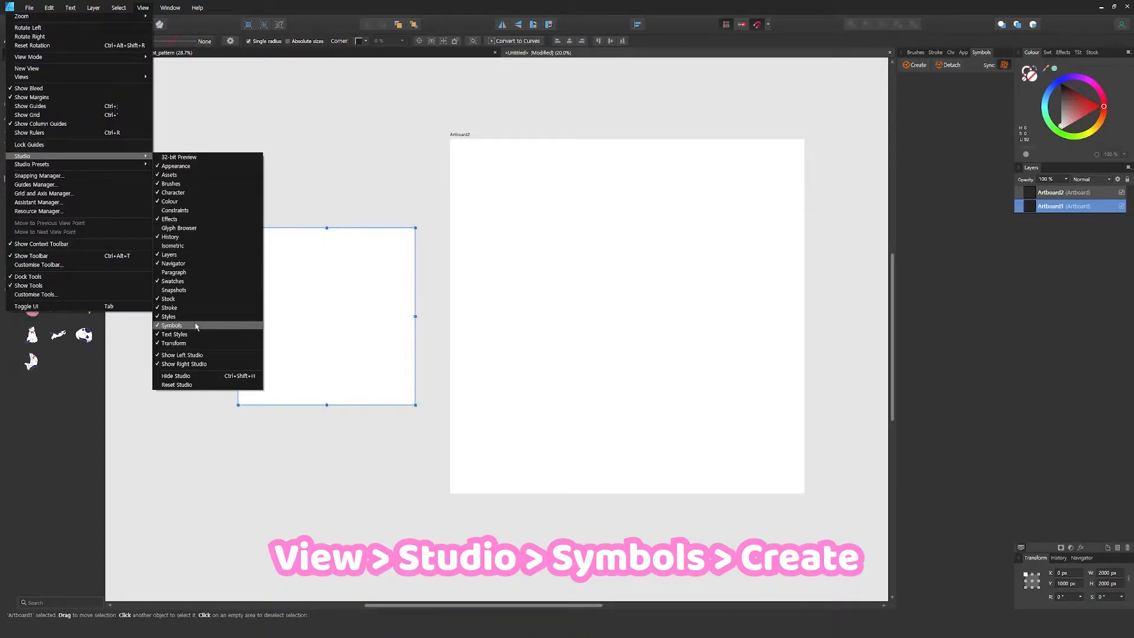
click(366, 294)
click(917, 66)
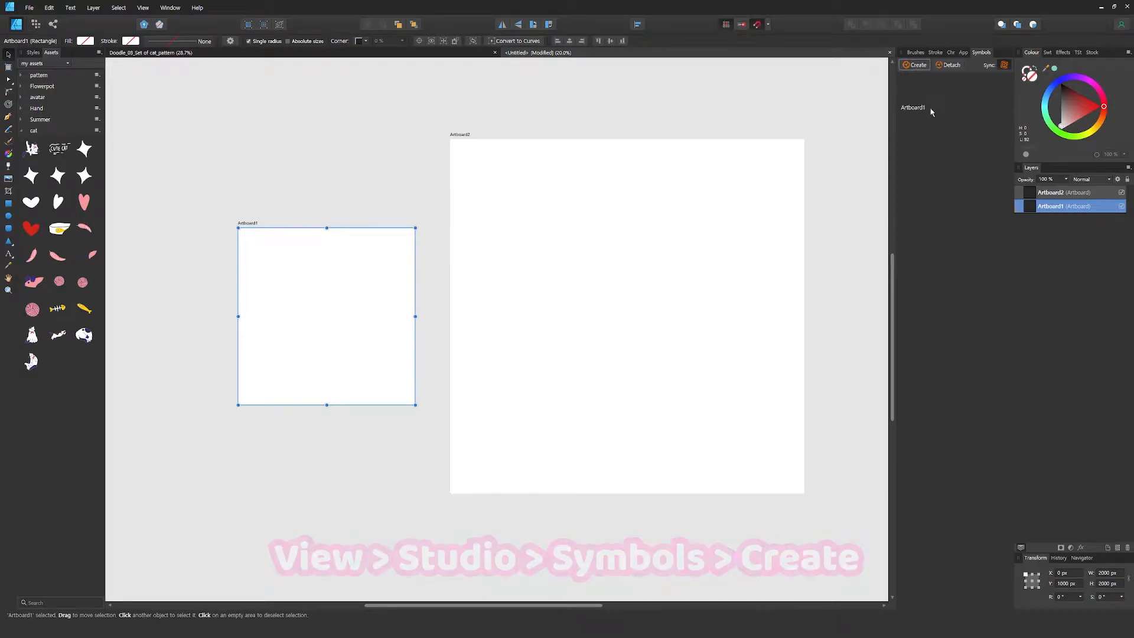
Fill the small symbol artboard with teal
click(1059, 88)
drag(366, 322, 361, 322)
Duplicate the small symbol artboard and nest four copies inside the 4000 px artboard, arranged as a two-by-two grid
right_click(1022, 209)
click(1025, 229)
right_click(1023, 210)
click(1024, 237)
drag(1022, 209, 1053, 198)
mouse_move(383, 306)
mouse_down()
mouse_move(549, 260)
mouse_move(537, 224)
mouse_move(581, 243)
mouse_move(703, 244)
mouse_move(692, 243)
mouse_move(682, 402)
mouse_move(679, 354)
mouse_up()
ctrl+click(1051, 233)
click(839, 381)
click(1056, 260)
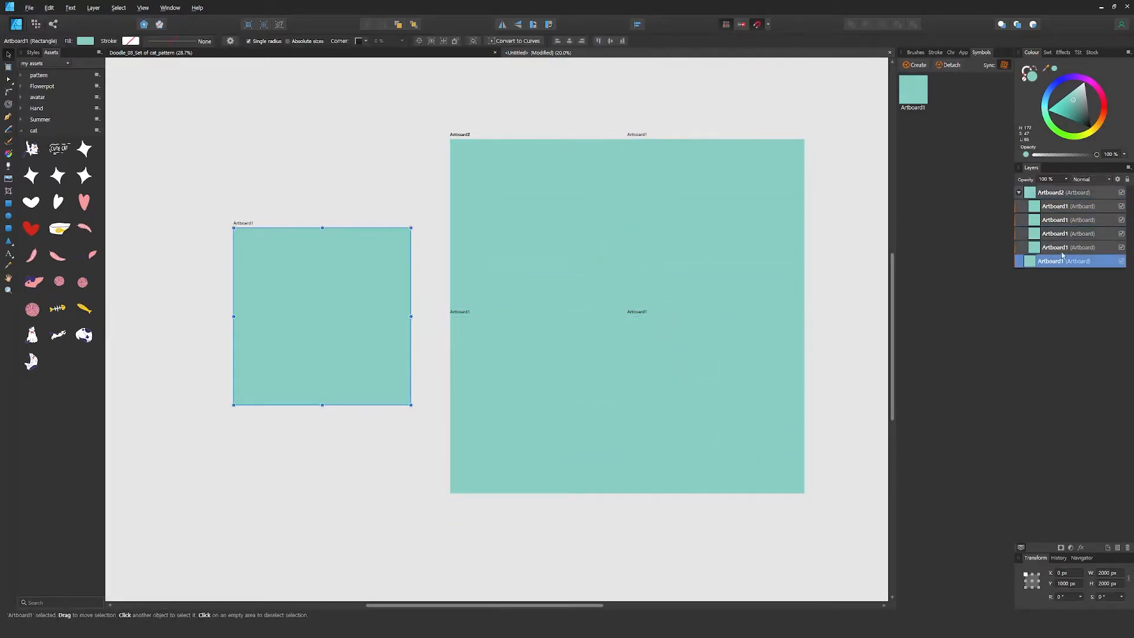
Place the five cat assets on the empty canvas beside the small artboard
click(1019, 193)
drag(32, 336, 322, 285)
scroll(505, 342, down, 3)
drag(533, 348, 443, 349)
drag(58, 335, 399, 307)
drag(84, 334, 340, 356)
drag(32, 361, 401, 360)
drag(32, 149, 340, 409)
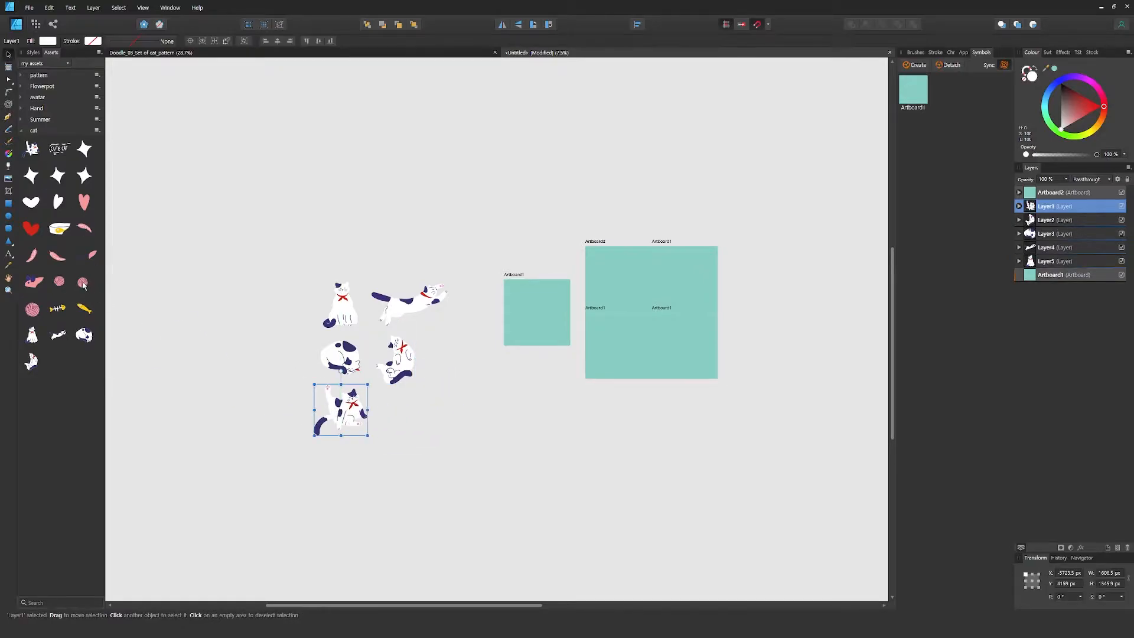
Place the yarn ball, mouse, feather, food bowl, yellow fish and fishbone assets next to the cats
drag(32, 309, 300, 305)
drag(34, 282, 295, 331)
drag(32, 255, 296, 353)
drag(60, 229, 313, 380)
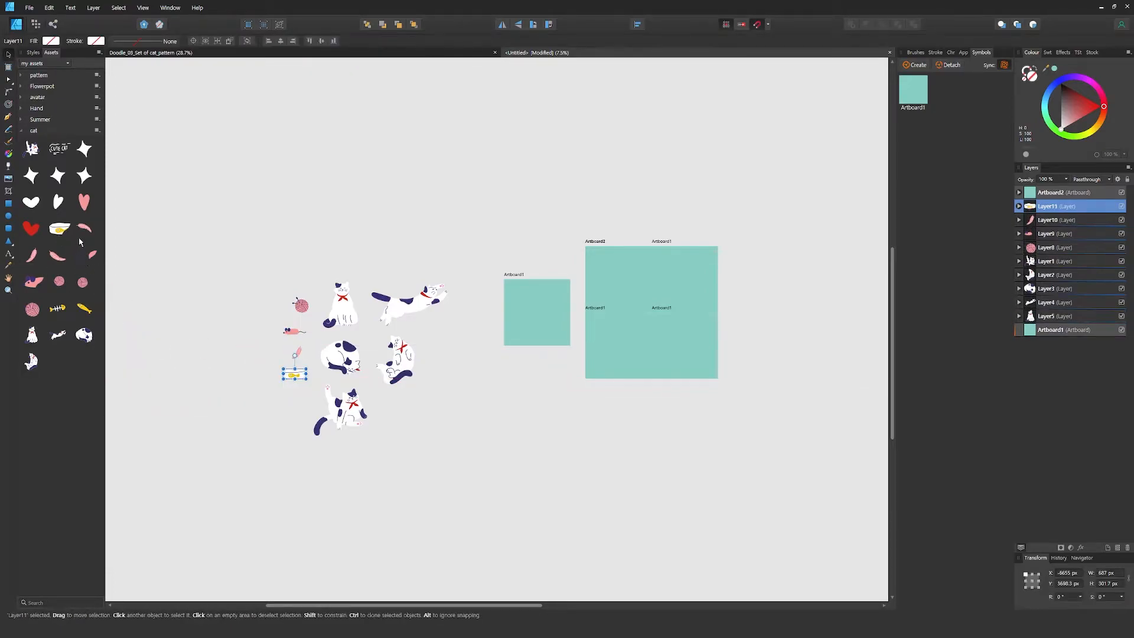
drag(87, 310, 260, 404)
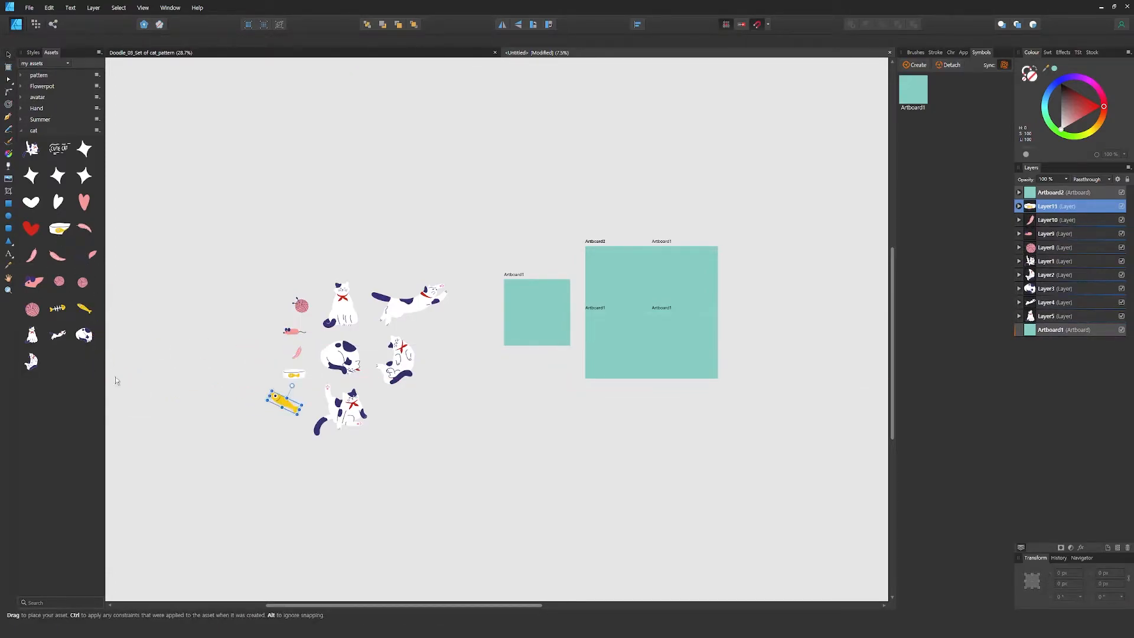
drag(62, 313, 286, 424)
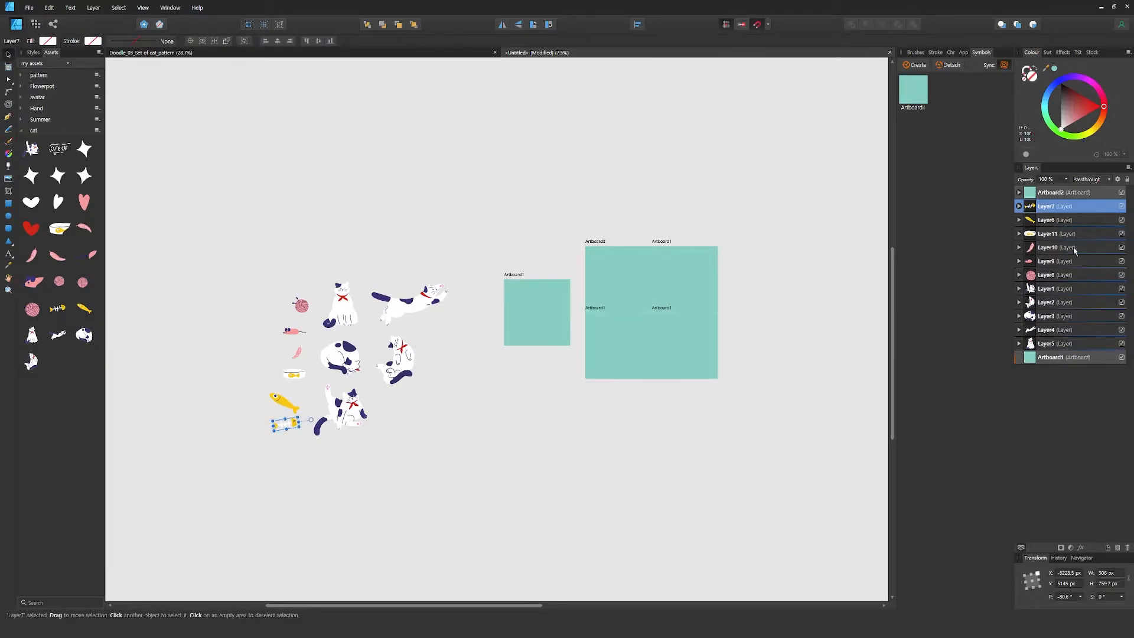
Scale all eleven placed elements down together to about the small artboard's width and set them beside it
shift+click(1050, 344)
drag(268, 435, 533, 313)
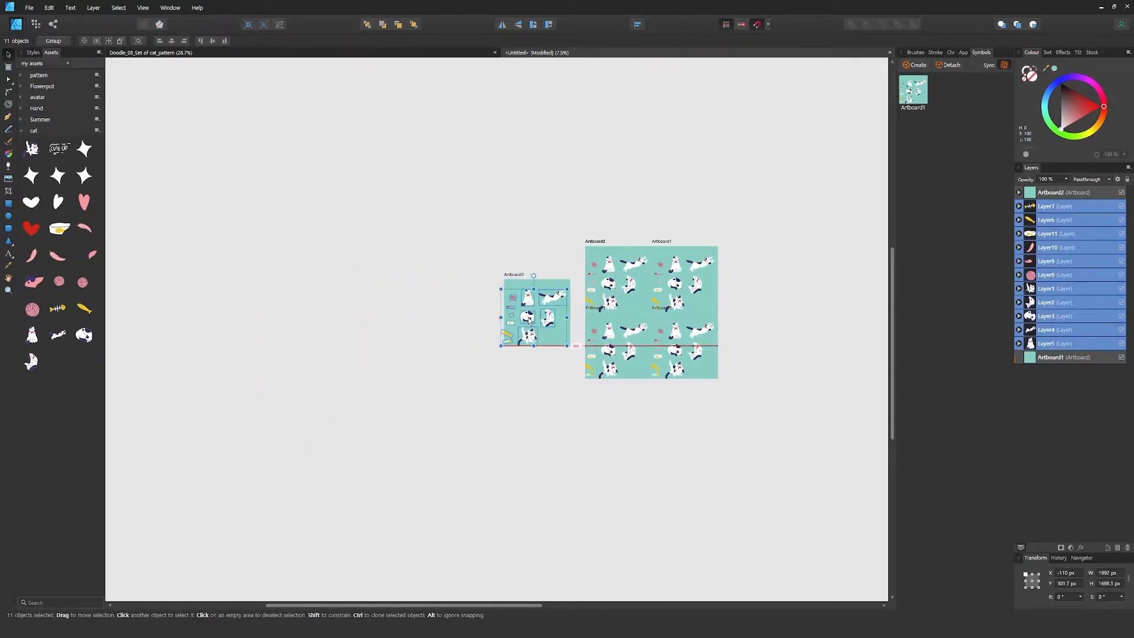
scroll(537, 360, up, 5)
drag(357, 322, 334, 282)
click(450, 432)
drag(440, 411, 316, 416)
Move the stretching cat to the middle of the small artboard and place the yellow fish before its paws
click(1046, 343)
drag(290, 275, 469, 336)
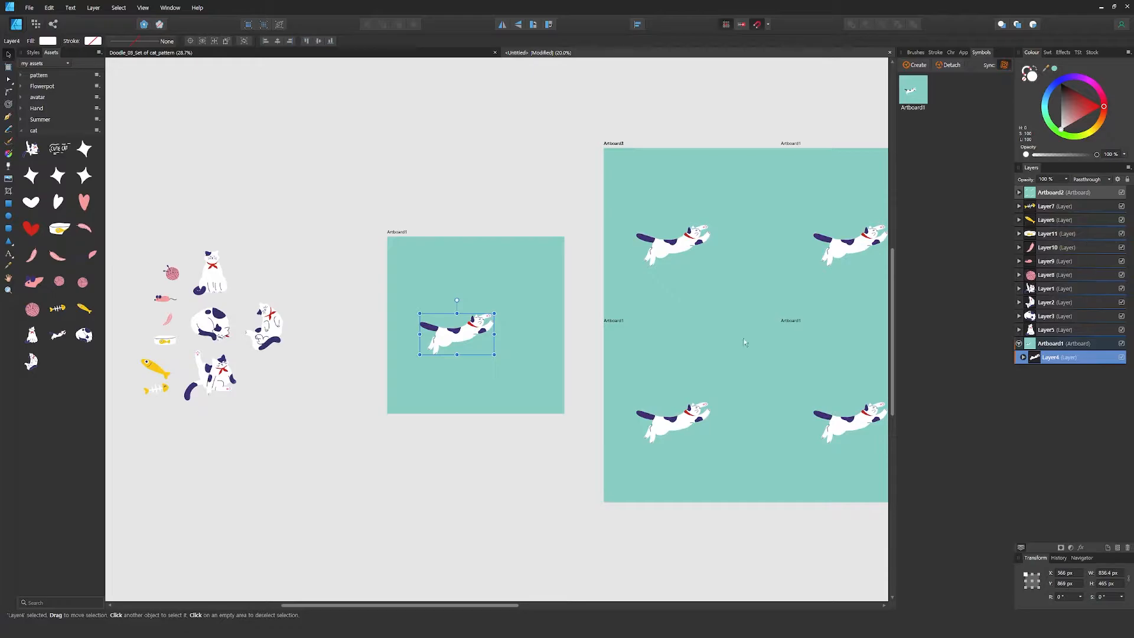
click(1050, 222)
drag(192, 374, 534, 320)
Place the sitting cat over the small artboard's upper-right corner and duplicate it 2000 px to the left
click(1047, 315)
mouse_move(211, 276)
mouse_down()
mouse_move(552, 263)
mouse_move(562, 249)
mouse_up()
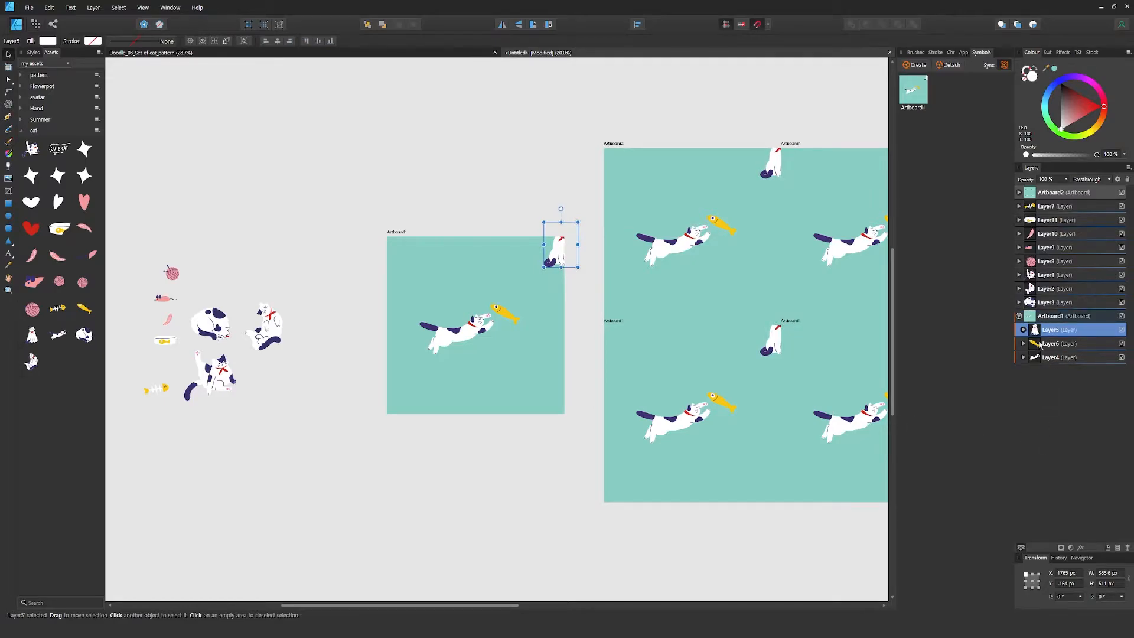
right_click(1045, 346)
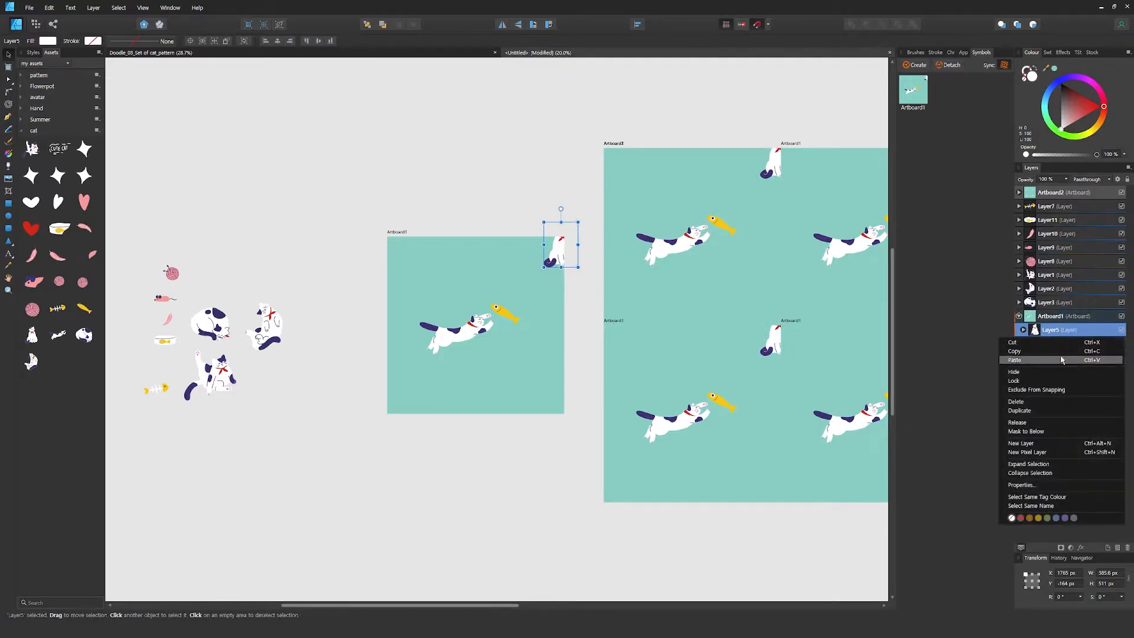
click(1050, 410)
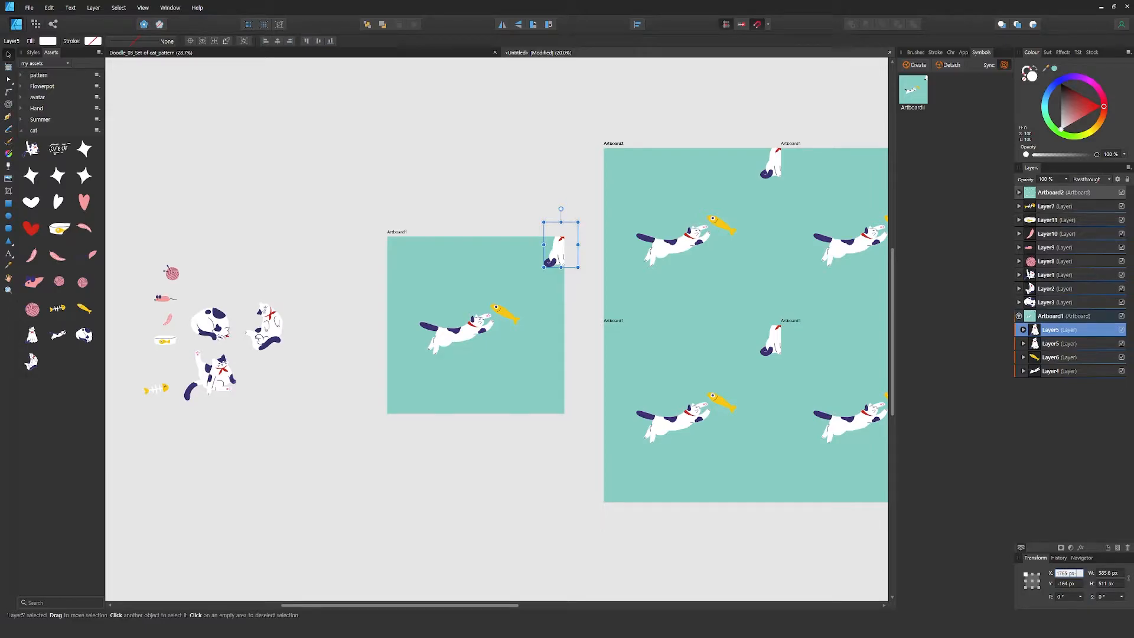
key(Return)
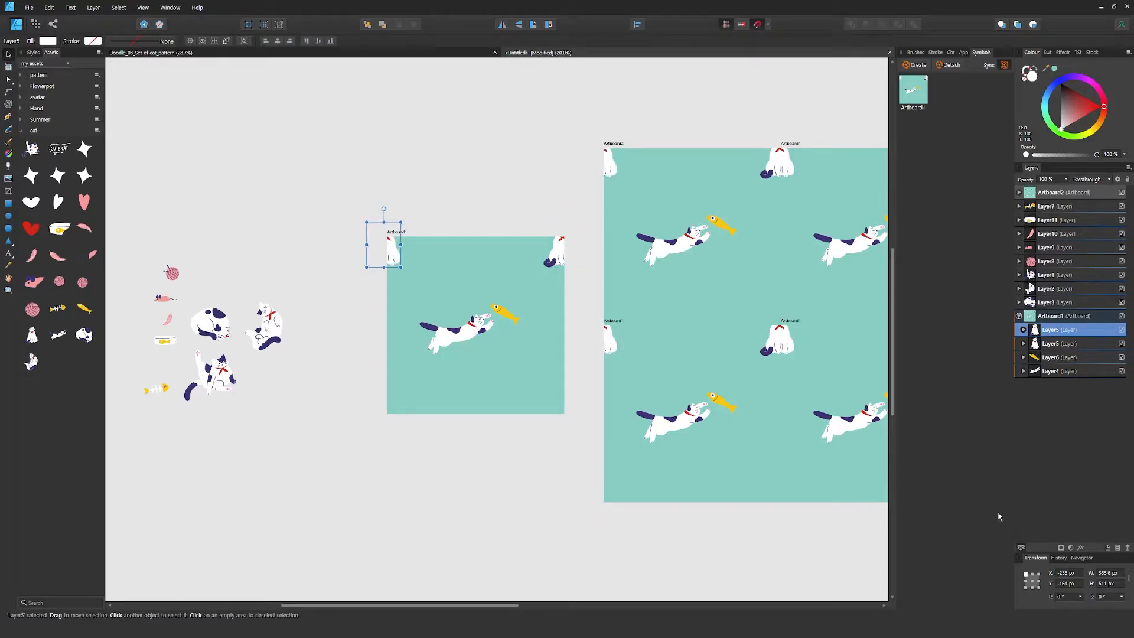
shift+click(1058, 347)
text(00)
key(Return)
key(ctrl+z)
Duplicate both sitting cats and shift the copies 2000 px down to the artboard's lower corners
right_click(1050, 345)
click(1043, 365)
right_click(1049, 345)
click(1042, 373)
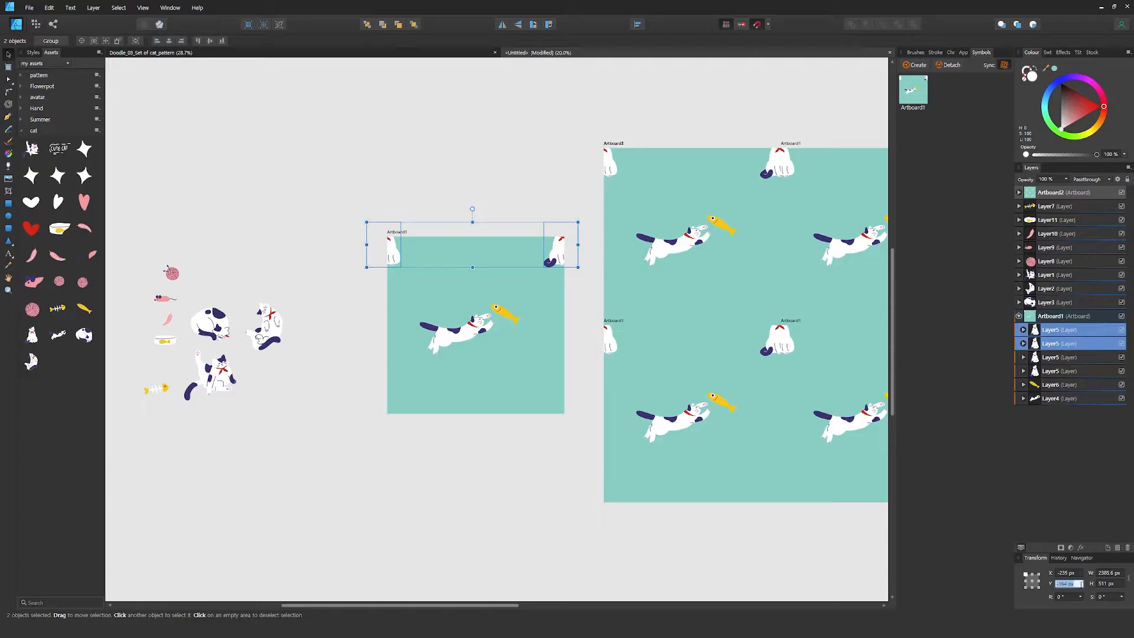
key(Return)
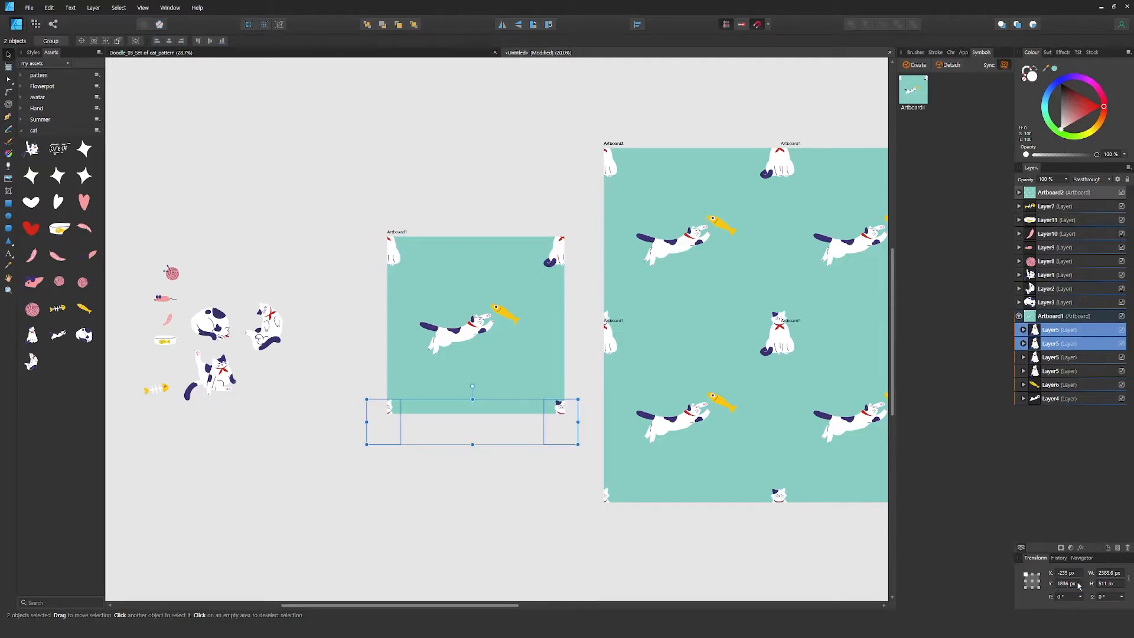
click(449, 503)
Place the sleeping cat near the small artboard's lower-right corner and the raised-leg cat, tilted, near its upper edge
click(1045, 302)
drag(211, 324, 516, 380)
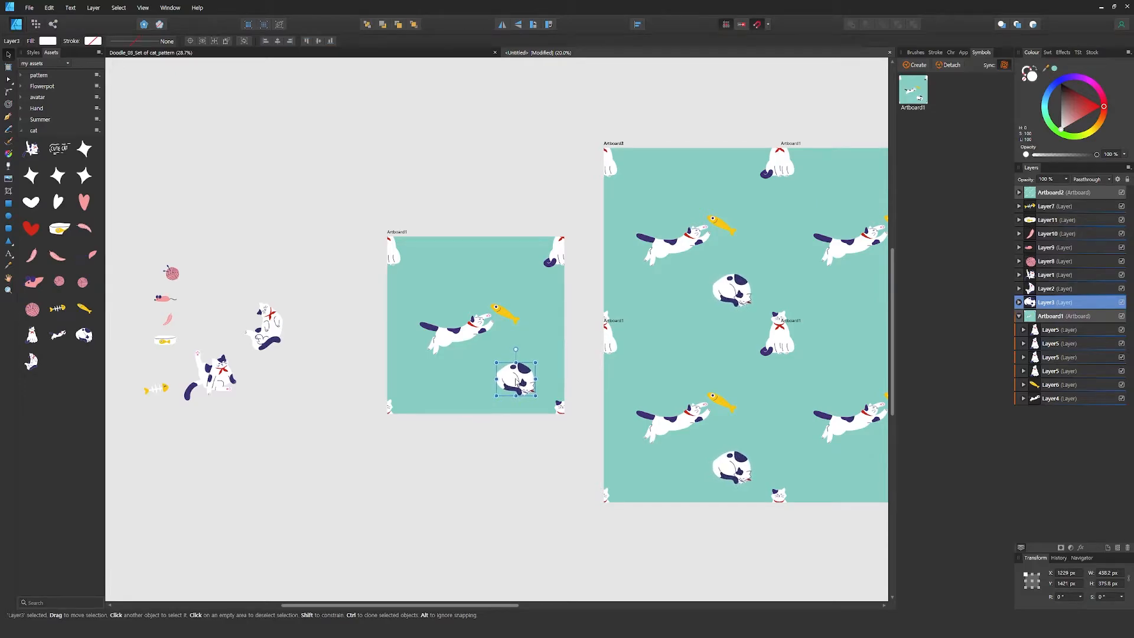
click(1046, 275)
drag(218, 394, 466, 260)
drag(460, 216, 460, 264)
Rotate the stretching cat and yellow fish together and shift them toward the left side of the small artboard
click(1056, 395)
shift+click(1054, 385)
drag(461, 303, 449, 295)
drag(459, 348, 451, 350)
Move the reclining cat over the small artboard's right edge and rotate it about 50 degrees
click(1045, 274)
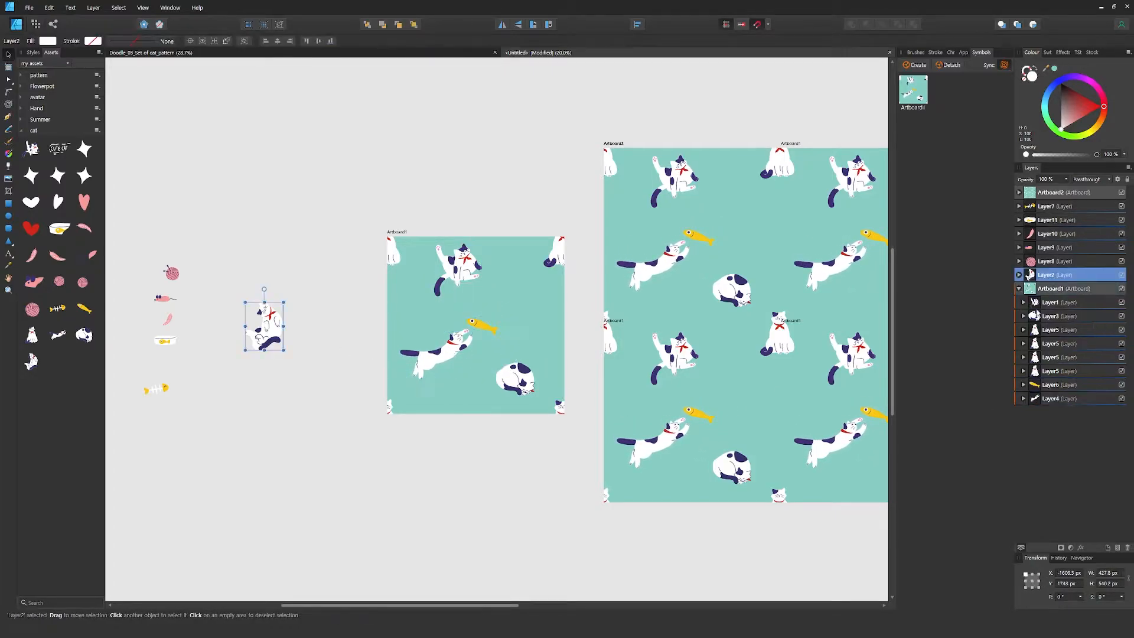
drag(267, 325, 556, 295)
drag(543, 327, 553, 328)
Duplicate the reclining cat and shift the copy 2000 px left, across the small artboard's left edge
right_click(1053, 290)
click(1040, 311)
right_click(1056, 294)
click(1057, 324)
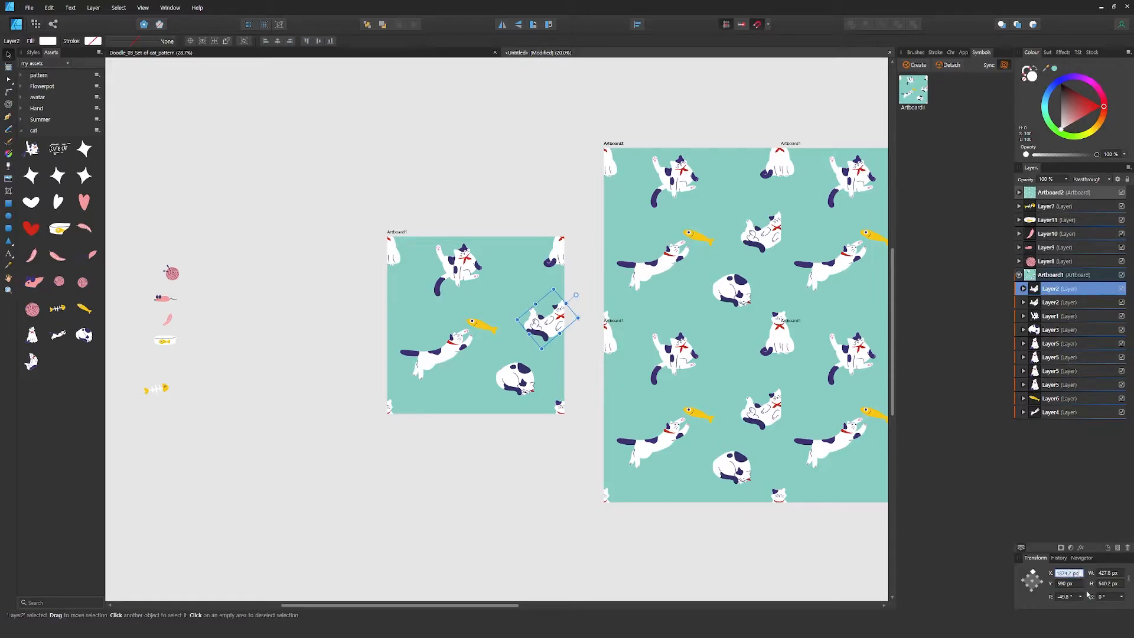
text(2000)
key(Return)
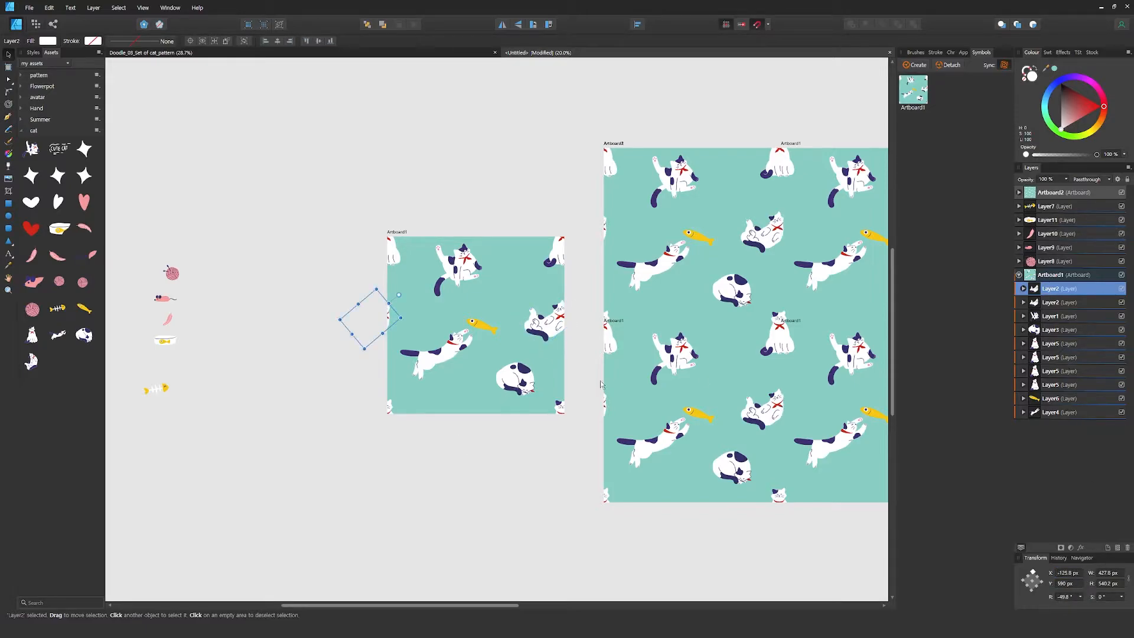
Nudge the sleeping cat slightly left and down in the small artboard
click(1053, 330)
scroll(734, 405, right, 3)
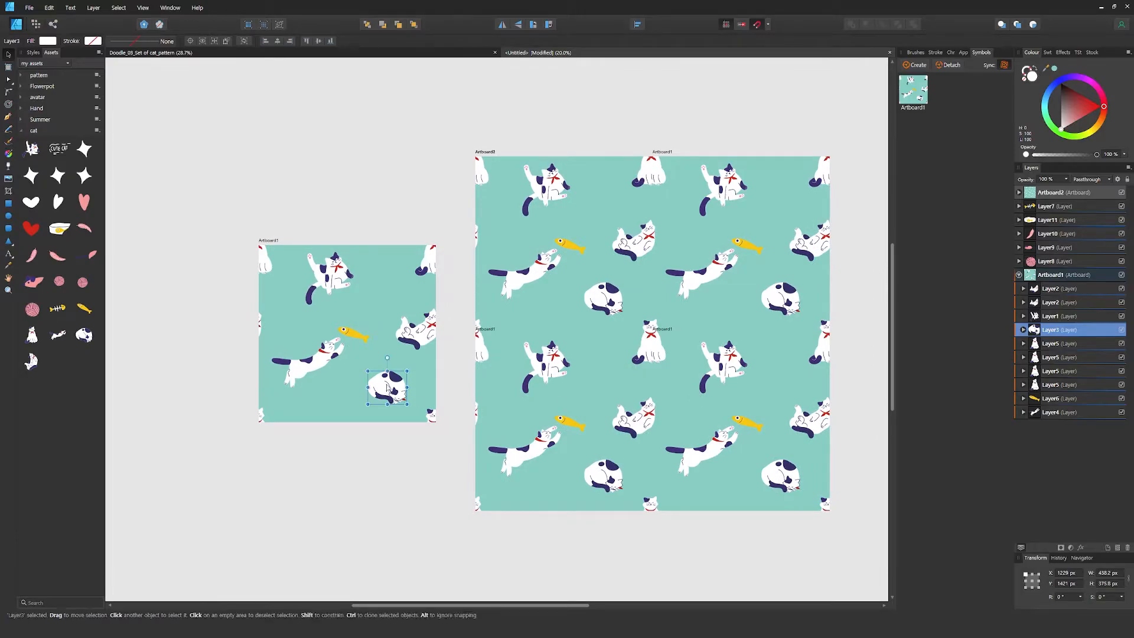
drag(387, 389, 372, 392)
Rotate the stretching cat and yellow fish together to a steeper angle and adjust their position
click(1060, 398)
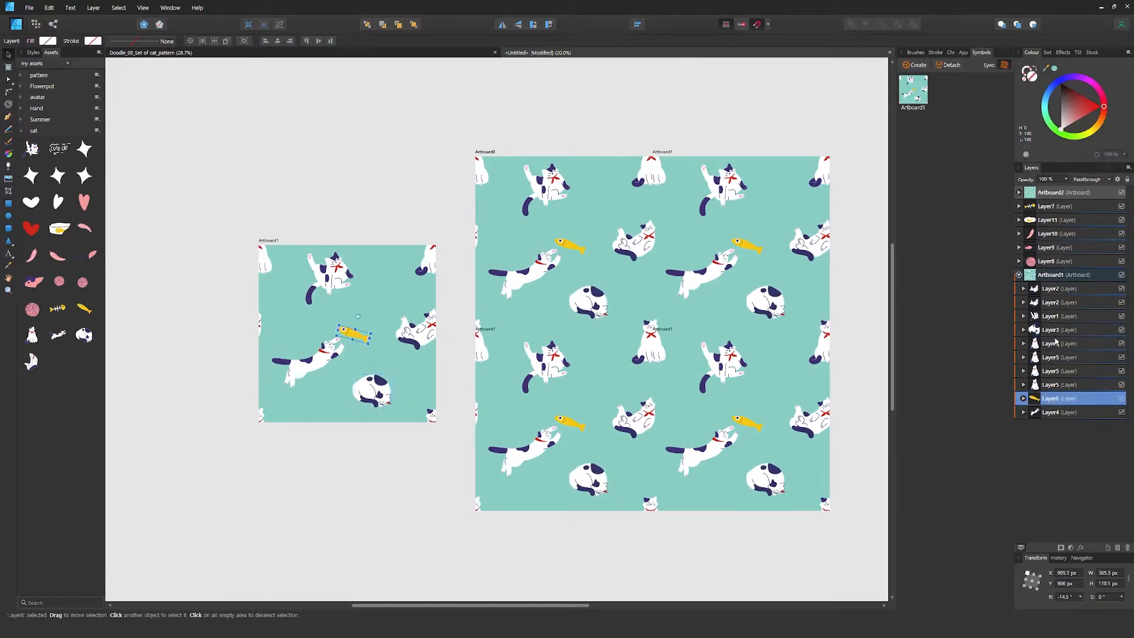
shift+click(1050, 413)
drag(317, 318, 303, 319)
drag(315, 367, 317, 356)
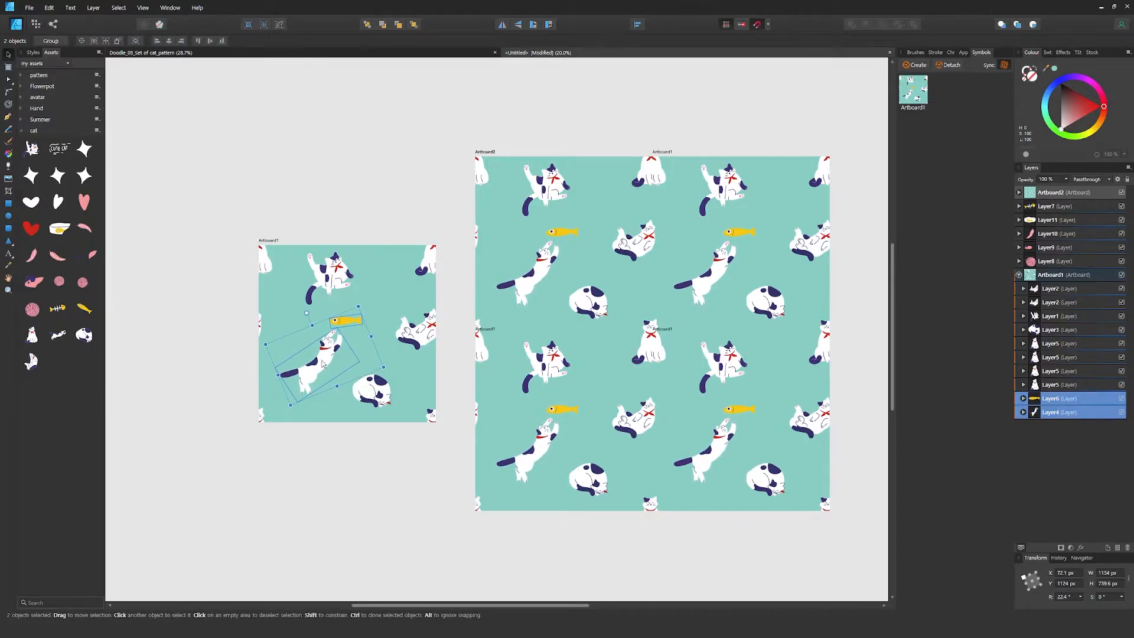
click(338, 479)
Move the remaining small props together to just left of the small artboard
drag(362, 472, 466, 468)
scroll(465, 468, down, 1)
drag(171, 275, 354, 405)
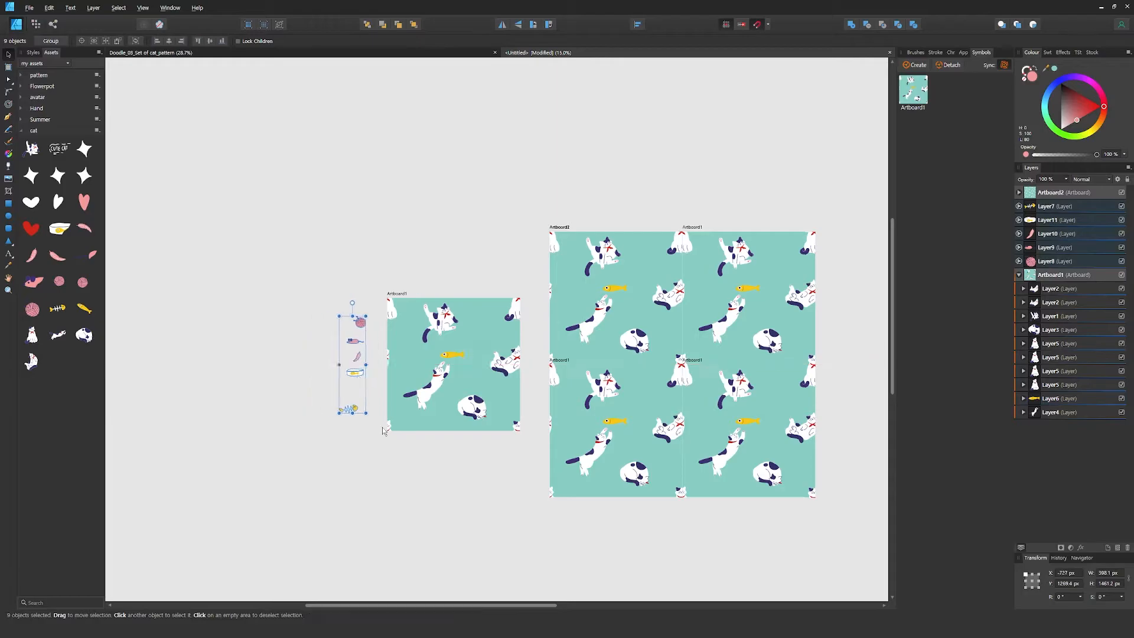
click(425, 451)
Move the complete pink yarn ball into the small artboard's upper-right area, between the sitting cat and the reclining cat
scroll(453, 450, up, 1)
drag(507, 450, 448, 447)
click(271, 277)
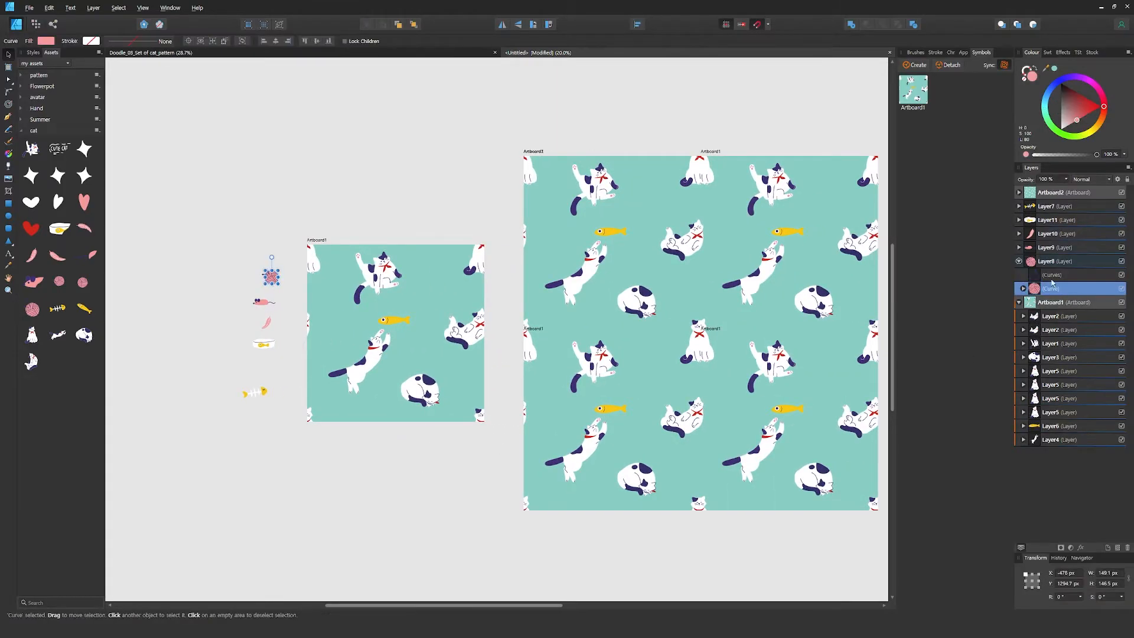
click(1033, 265)
drag(271, 278, 455, 288)
Move the fish bone, slanted, beside the sleeping cat and the tilted food bowl left of the stretching cat in the small artboard
click(256, 392)
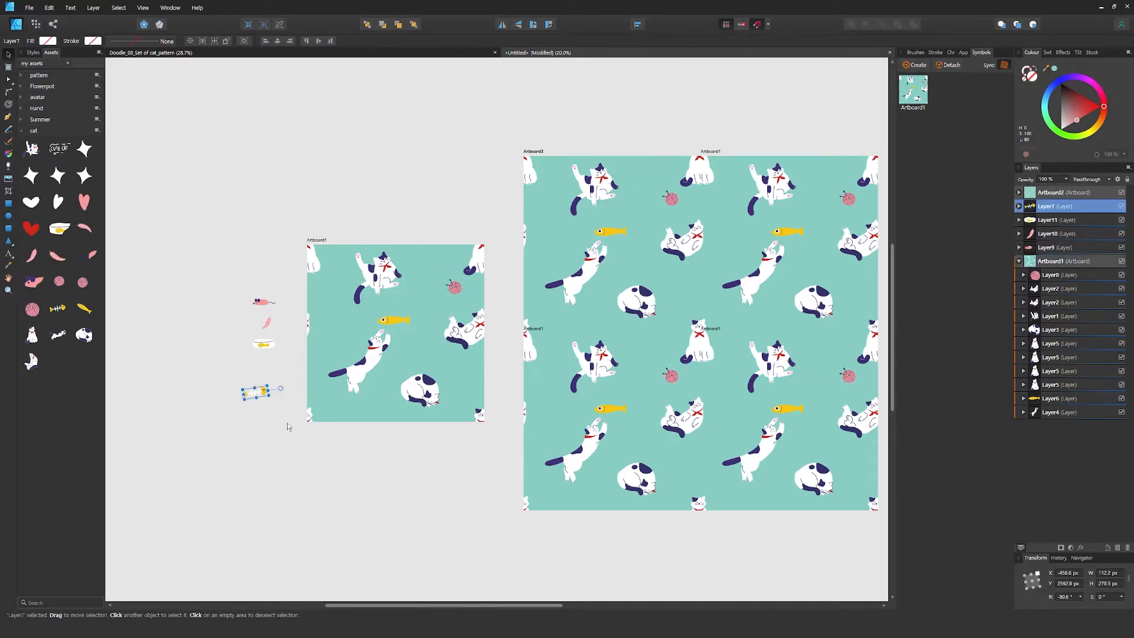
drag(259, 395, 467, 384)
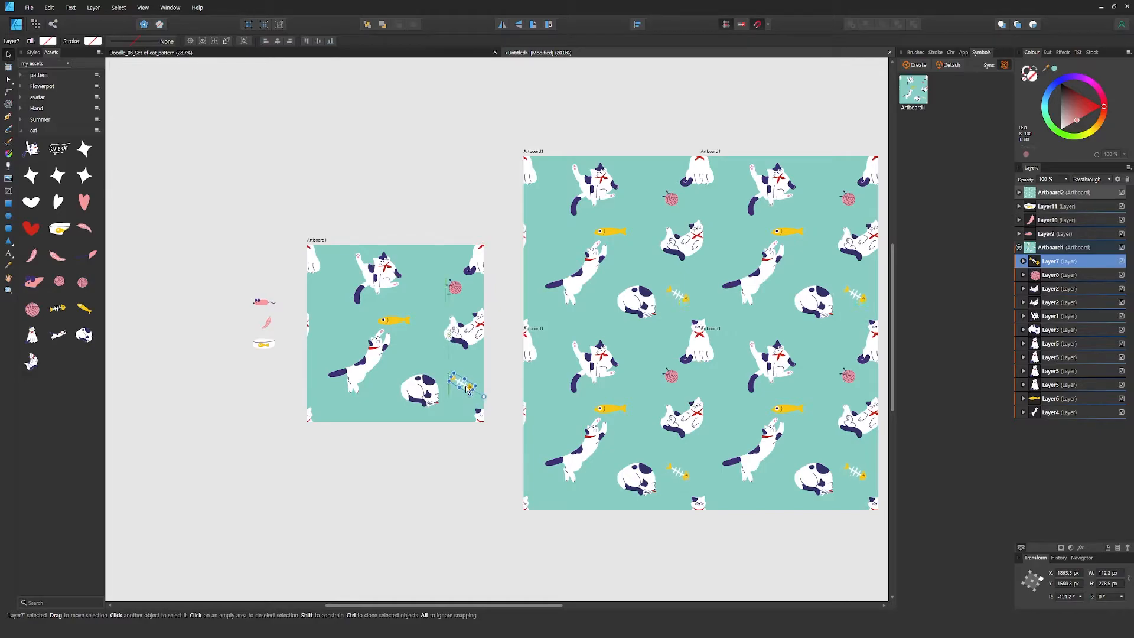
click(1047, 206)
drag(264, 343, 333, 356)
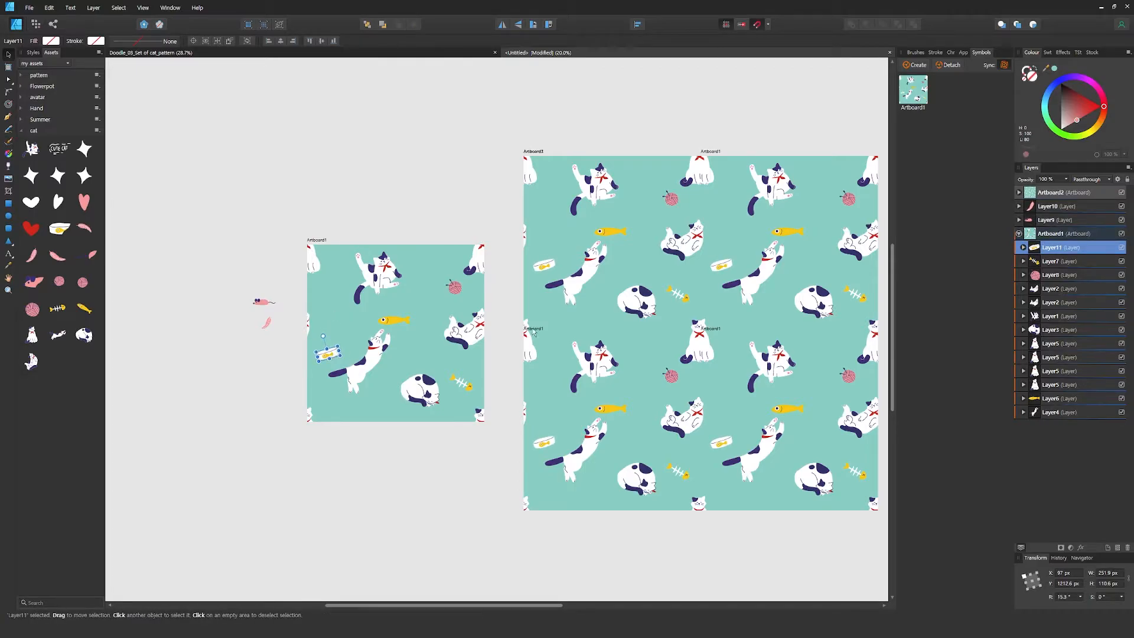
Rotate the yellow fish to about -43° and move the pink mouse near the small artboard's bottom edge
click(393, 319)
drag(394, 303, 412, 312)
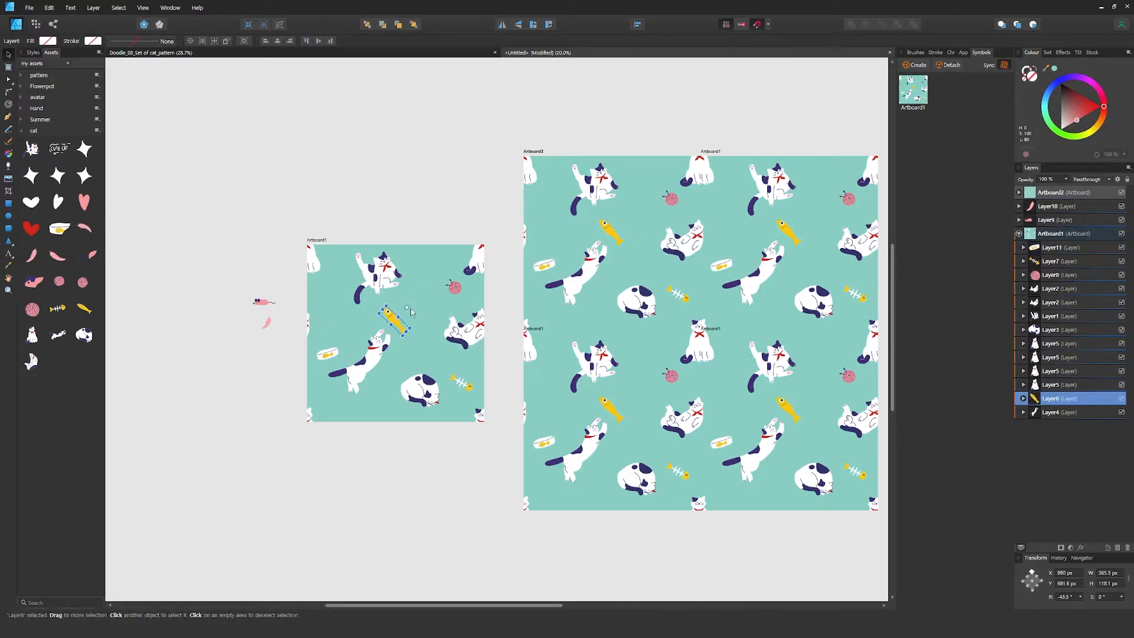
click(1048, 220)
drag(264, 305, 394, 415)
Move the pink feather into the small artboard's upper-left area, left of the sitting cat
click(1054, 206)
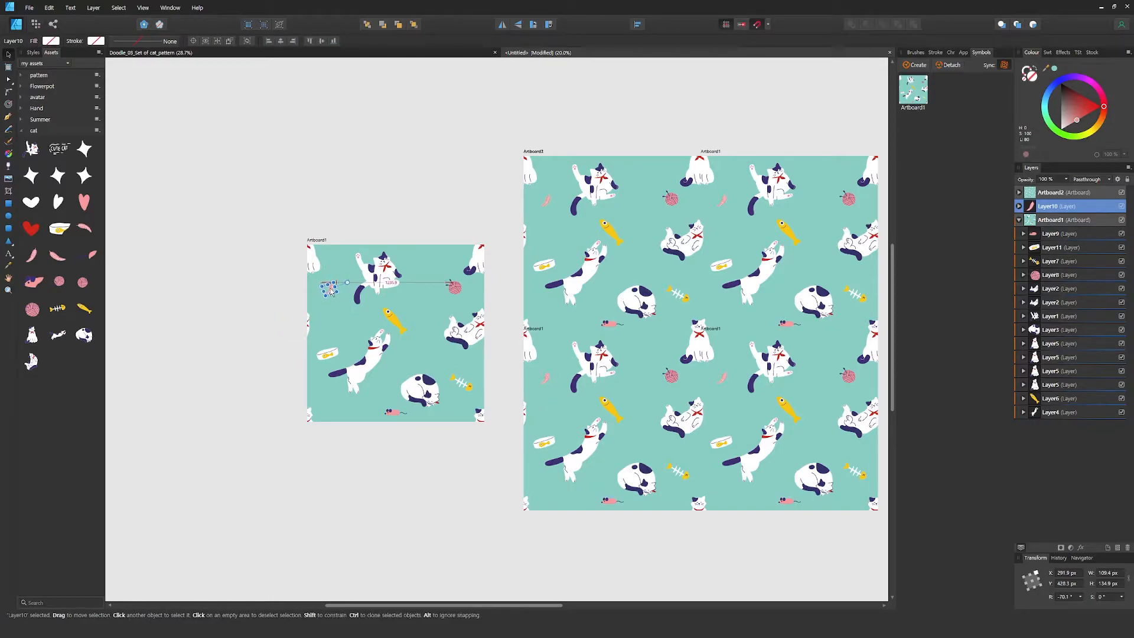
drag(330, 290, 331, 289)
click(241, 387)
drag(501, 473, 445, 471)
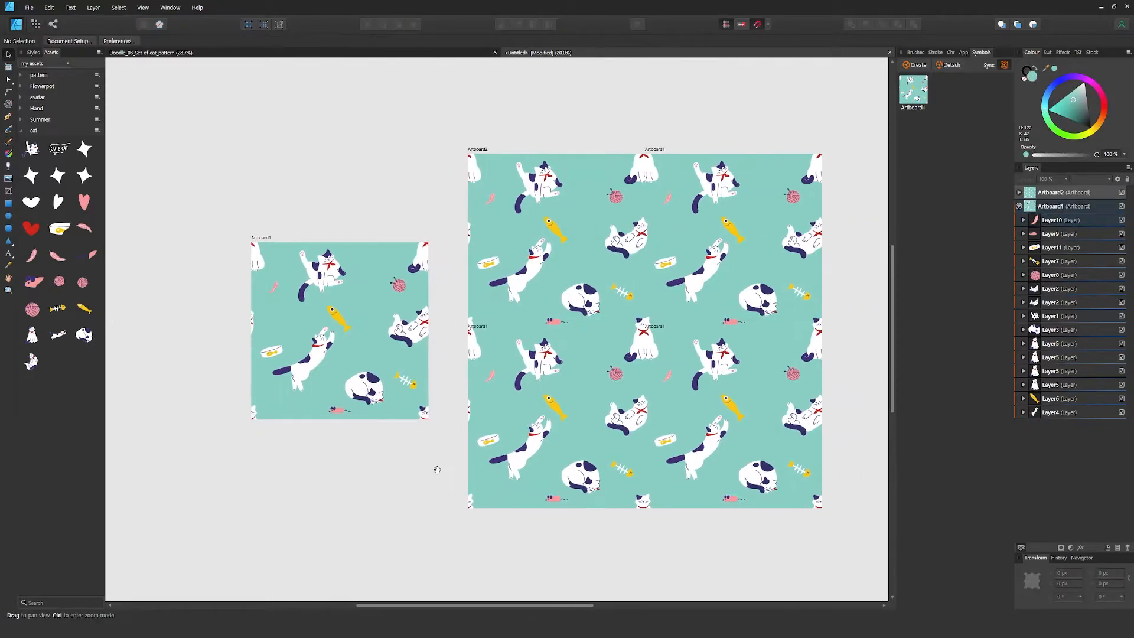
Bring in pink, white and red heart assets and place the red heart, reduced to 79 by 64 px, above the stretching cat's head
drag(84, 205, 159, 289)
drag(32, 230, 314, 331)
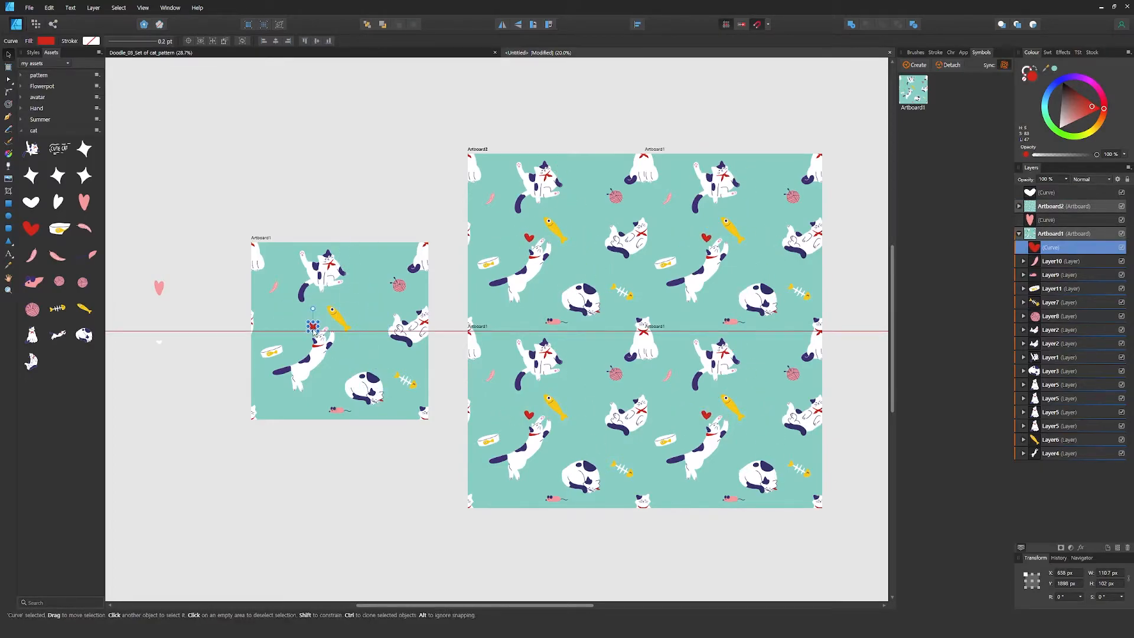
click(214, 334)
scroll(234, 345, up, 3)
drag(234, 345, 341, 363)
click(534, 313)
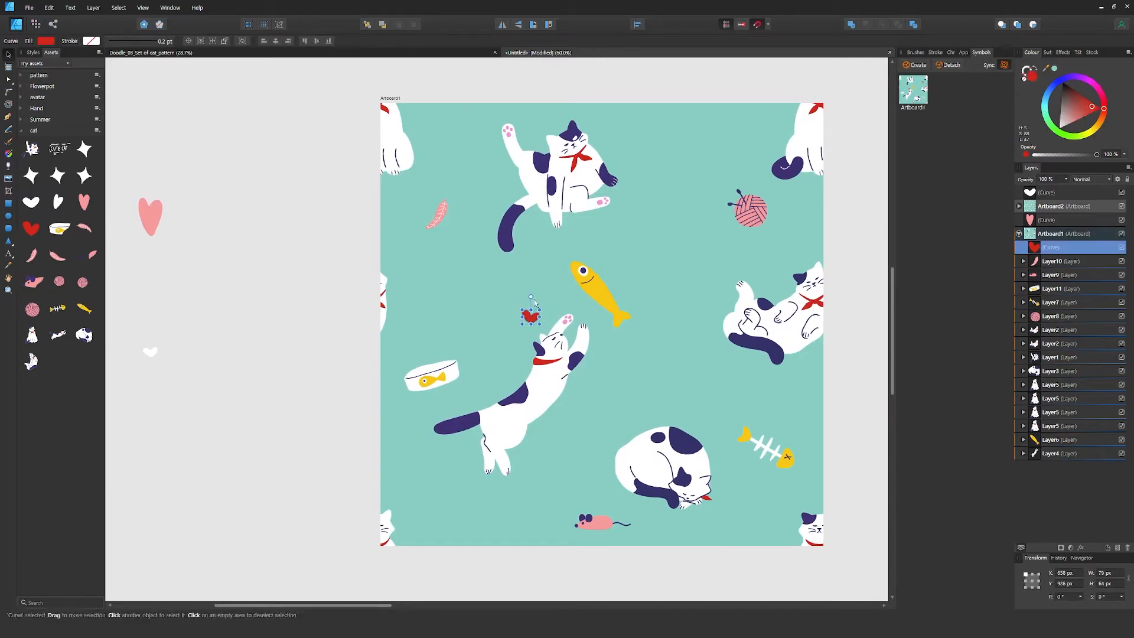
Shrink the pink heart to about 56.5 by 68 px, turn it sideways and place it beside the red heart
click(153, 225)
drag(499, 335, 499, 335)
drag(510, 308, 488, 338)
drag(516, 339, 511, 338)
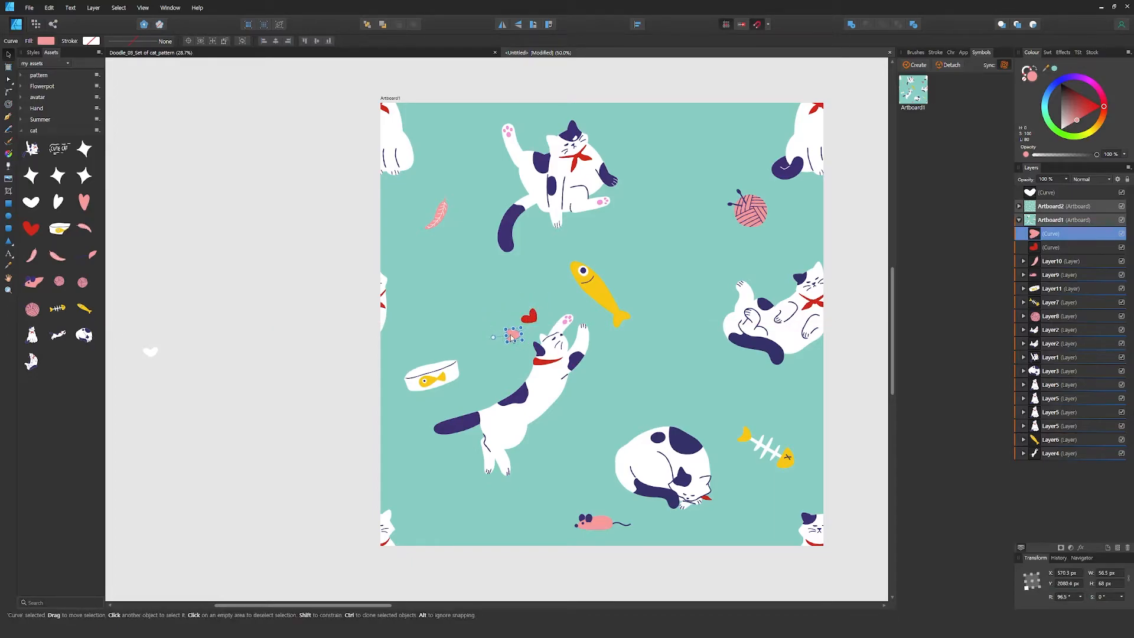
Move the small white heart into the small artboard, just above the reclining cat's head
click(322, 369)
scroll(321, 369, down, 2)
click(246, 356)
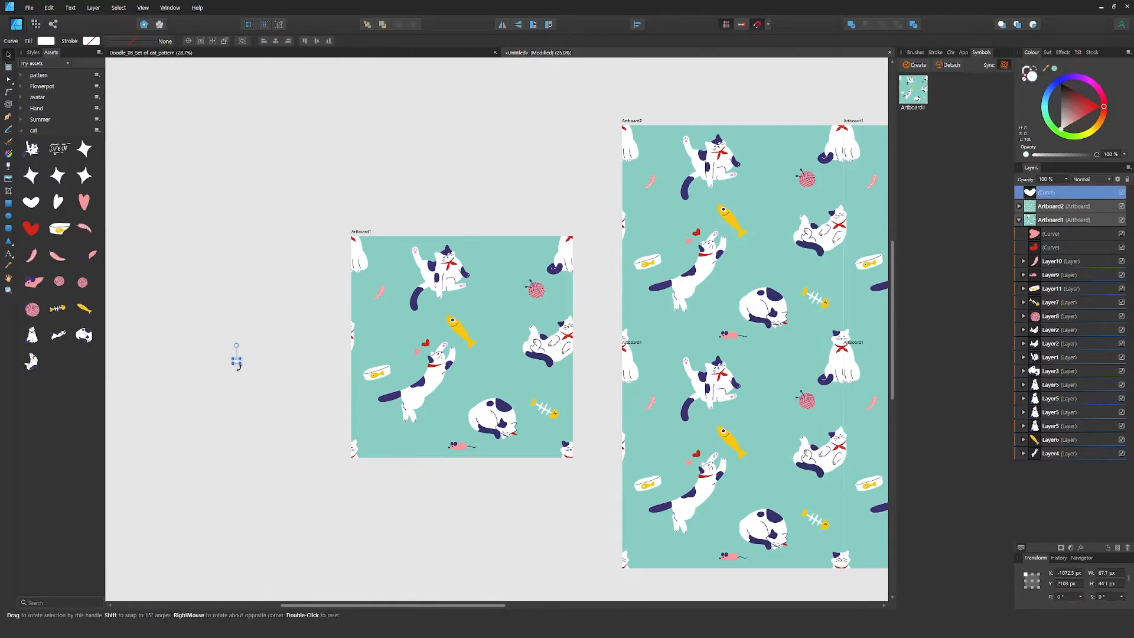
drag(247, 356, 560, 315)
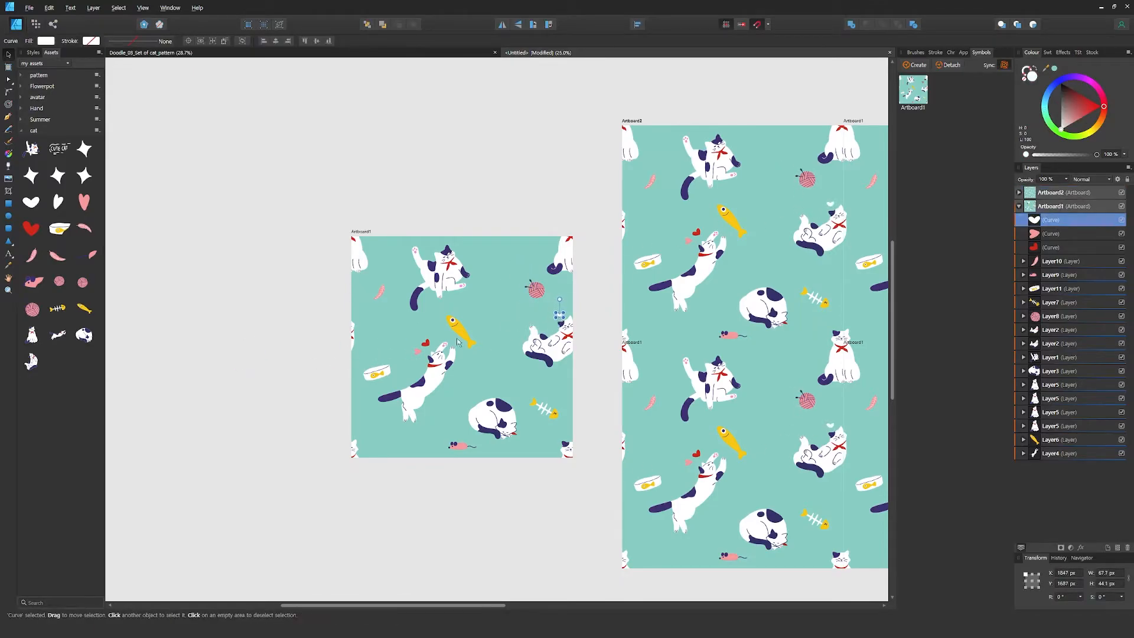
Add white stars above the yellow fish and near the small artboard's lower-left corner, plus a small white heart above the food bowl
click(244, 329)
drag(84, 155, 365, 436)
click(433, 494)
scroll(440, 440, down, 1)
drag(624, 476, 416, 440)
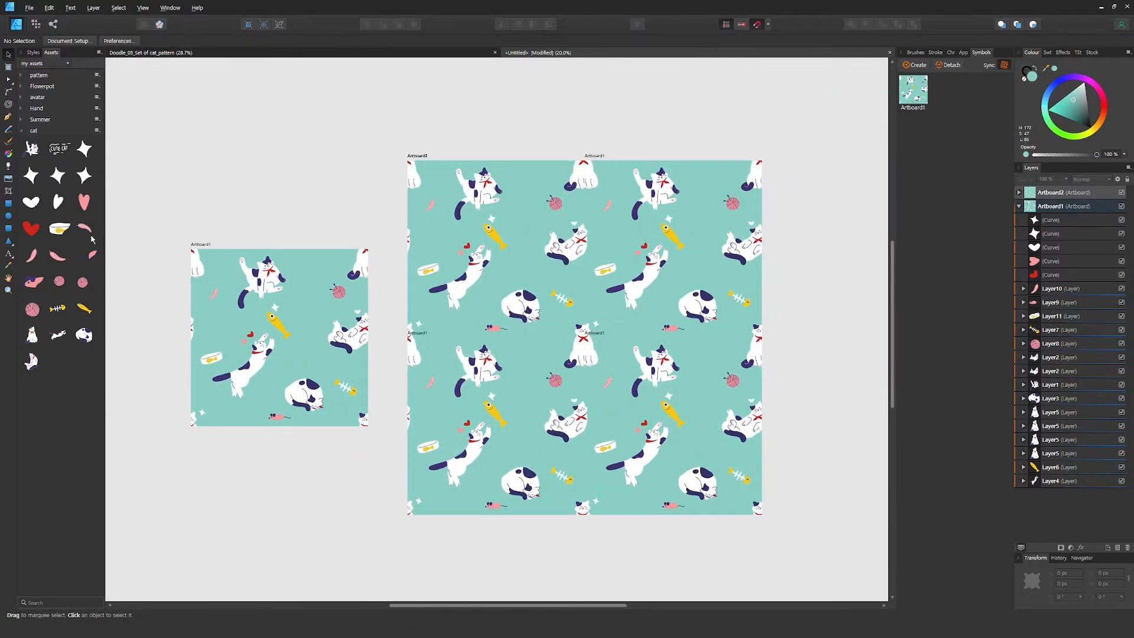
drag(36, 205, 218, 349)
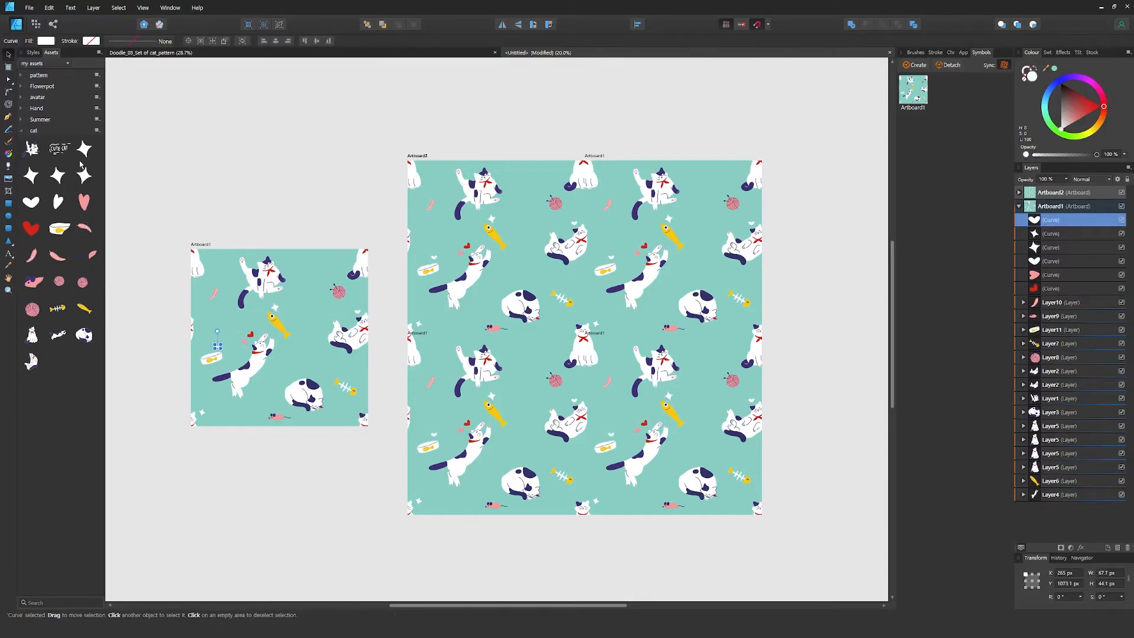
Place a tilted white heart across the small artboard's top edge, left of the sitting cat, and duplicate it onto the bottom edge
drag(58, 201, 233, 251)
scroll(232, 251, up, 4)
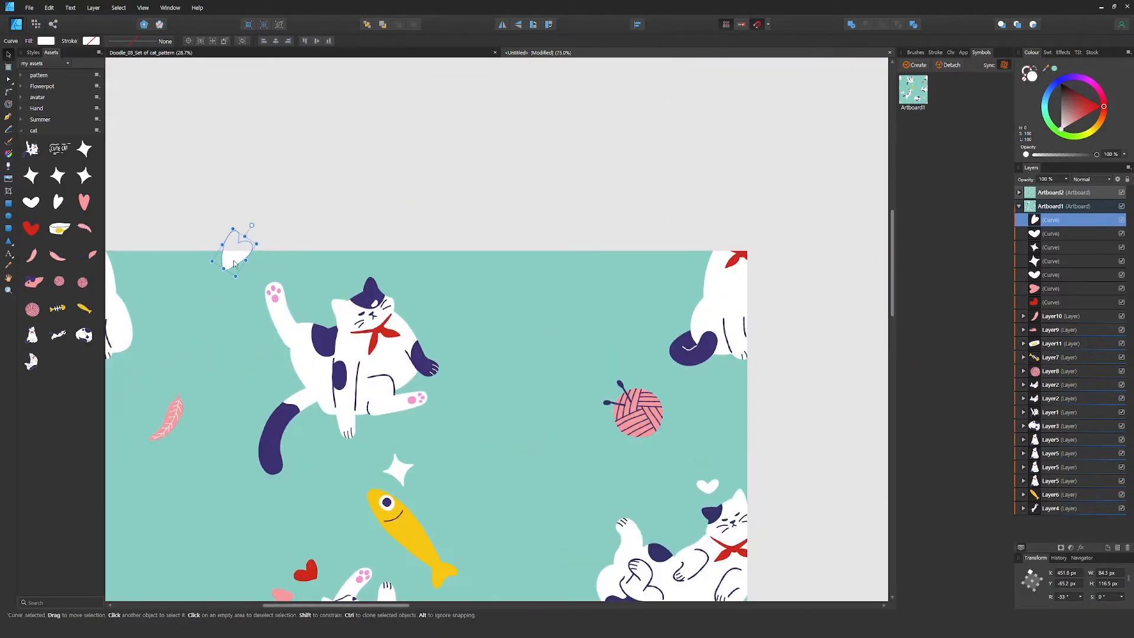
scroll(234, 264, down, 4)
key(ctrl+j)
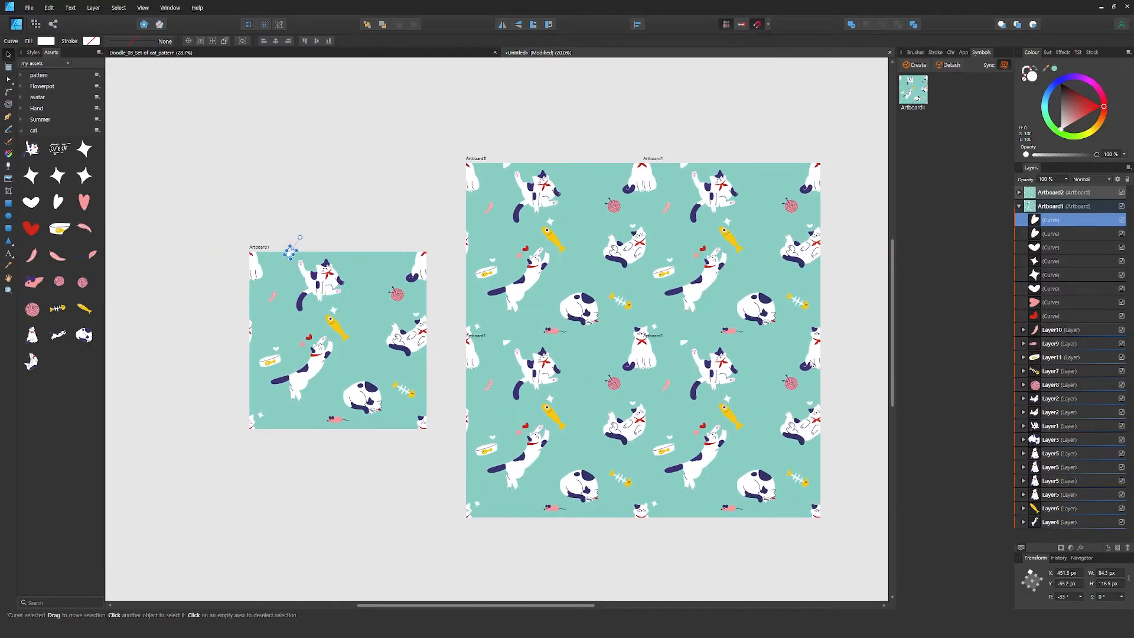
key(Return)
click(324, 232)
Add a second pink mouse, tilted, right of the sitting cat and move the yarn ball up near the small artboard's top edge
drag(93, 257, 374, 296)
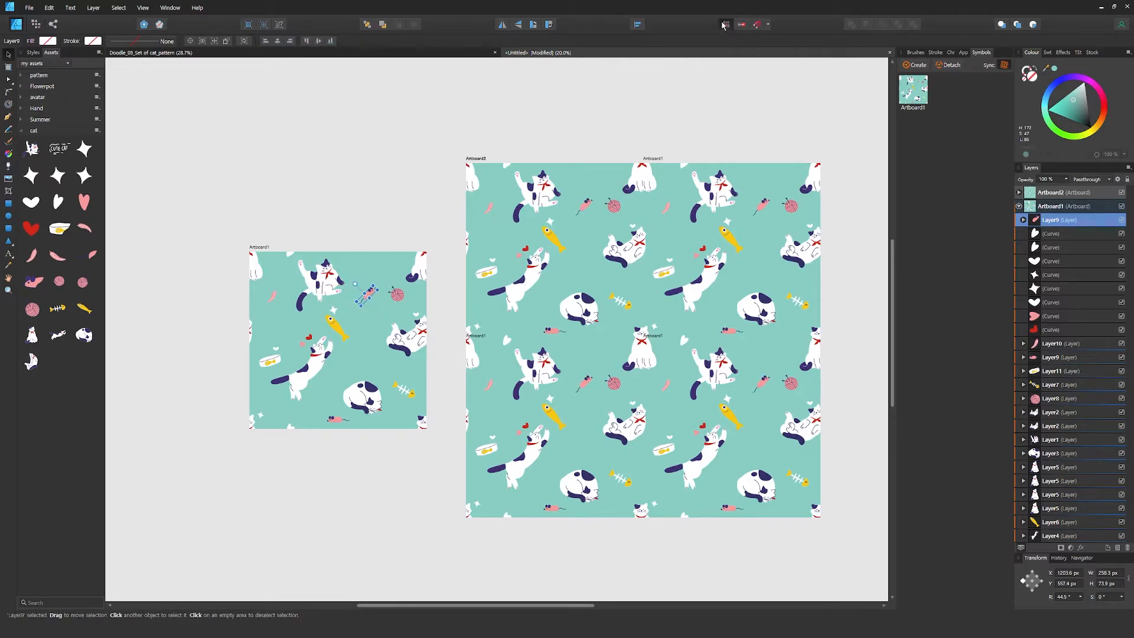
click(418, 199)
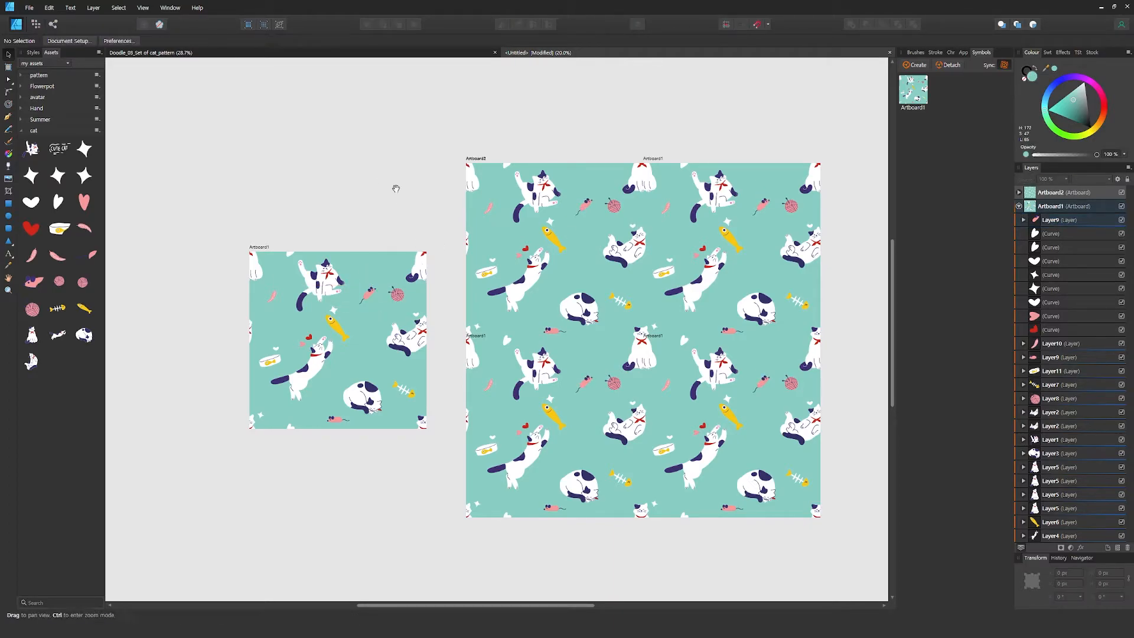
drag(398, 190, 435, 168)
scroll(435, 177, up, 1)
click(1069, 403)
drag(439, 289, 429, 249)
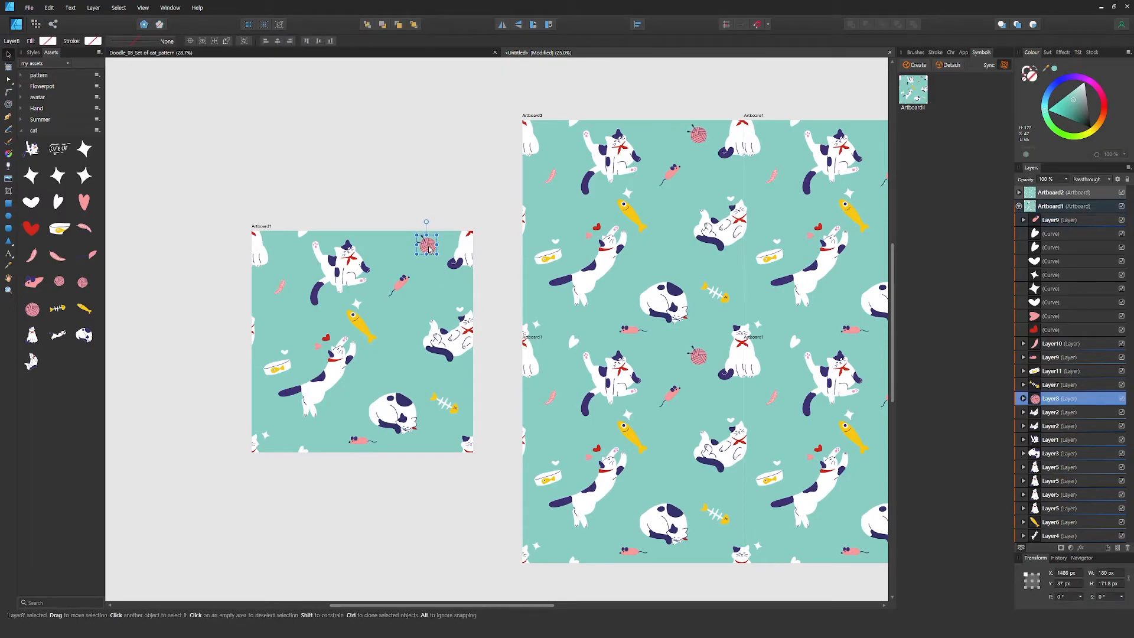
click(466, 182)
scroll(466, 183, down, 1)
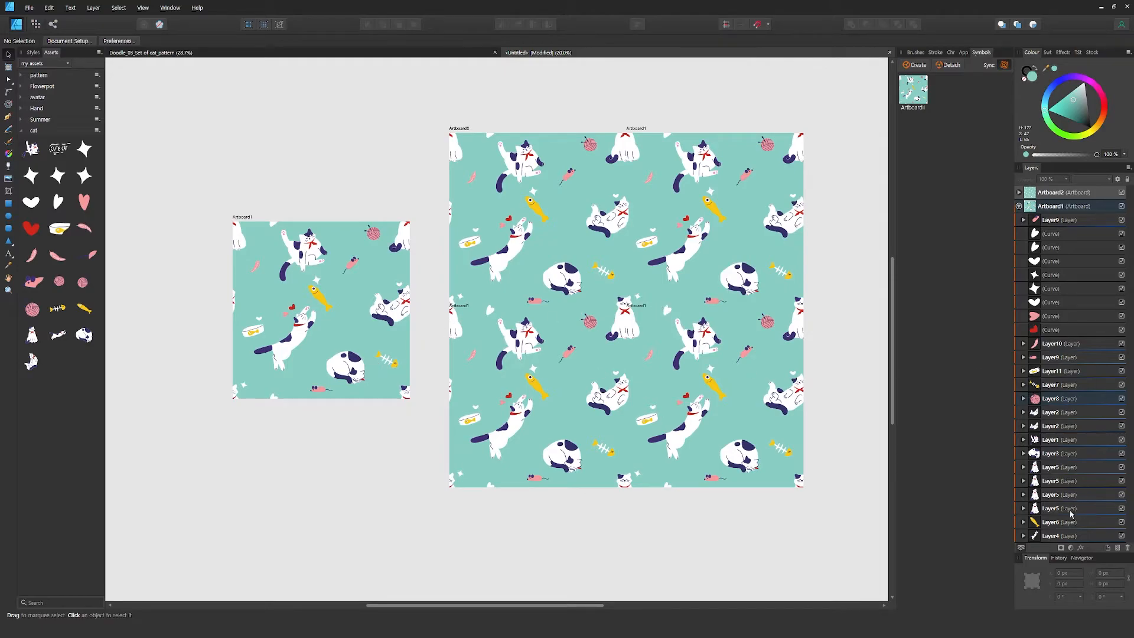
Rotate the fish bone to slope the other way just below the reclining cat, and nudge the lower mouse slightly left
click(1056, 385)
drag(393, 364, 415, 333)
drag(390, 347, 397, 346)
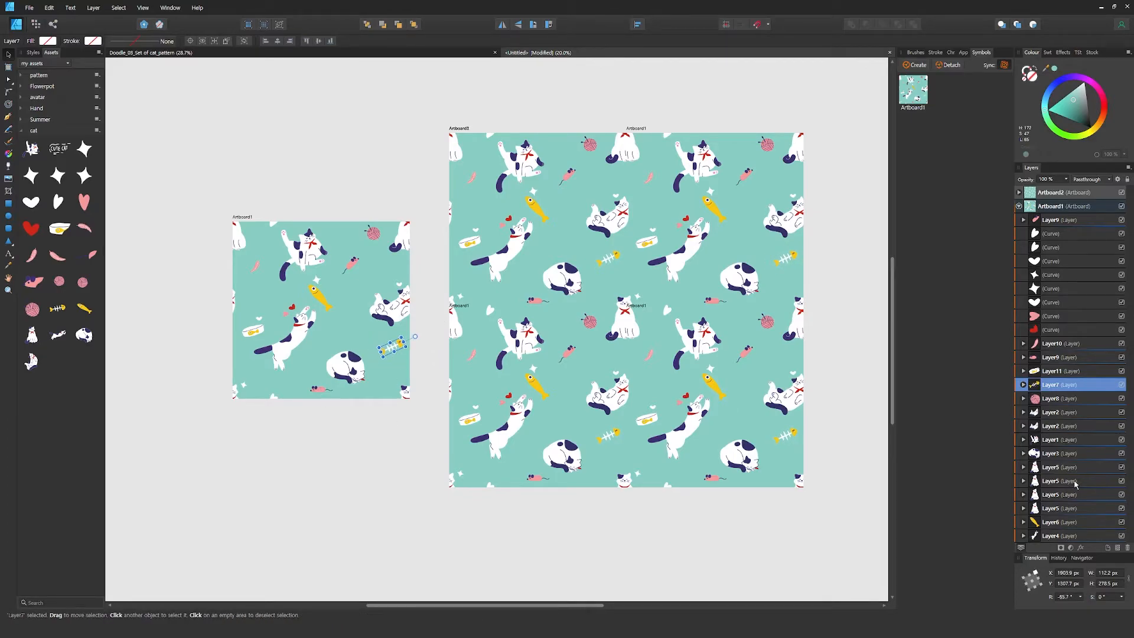
click(1054, 360)
drag(322, 373, 318, 372)
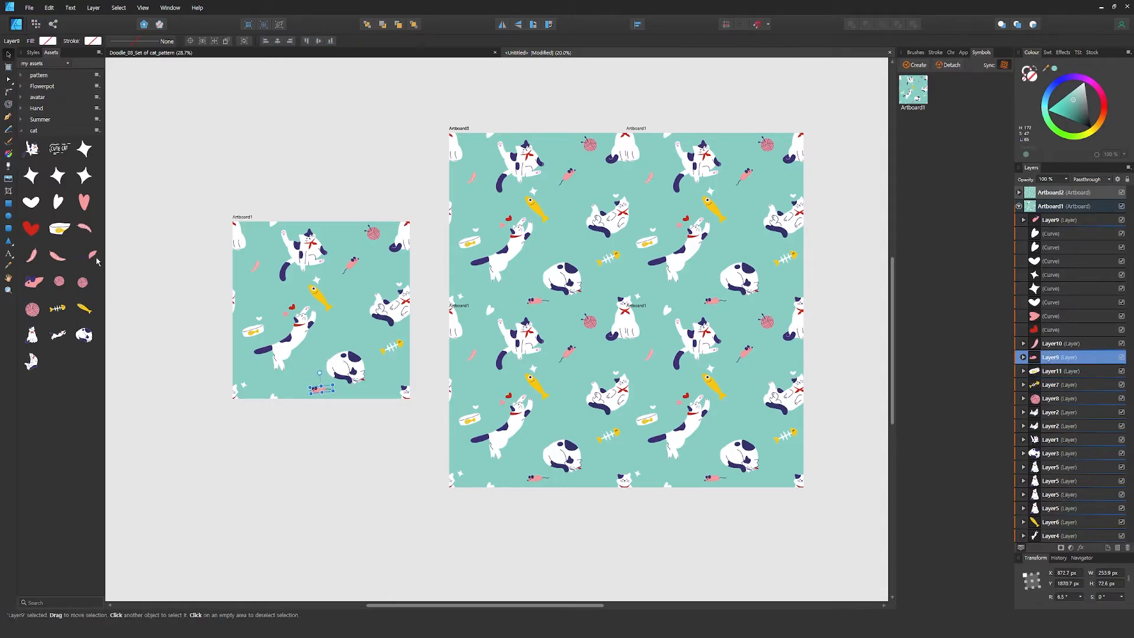
Add a second pink feather above the sleeping cat and rotate it to lie nearly horizontal
drag(59, 257, 353, 335)
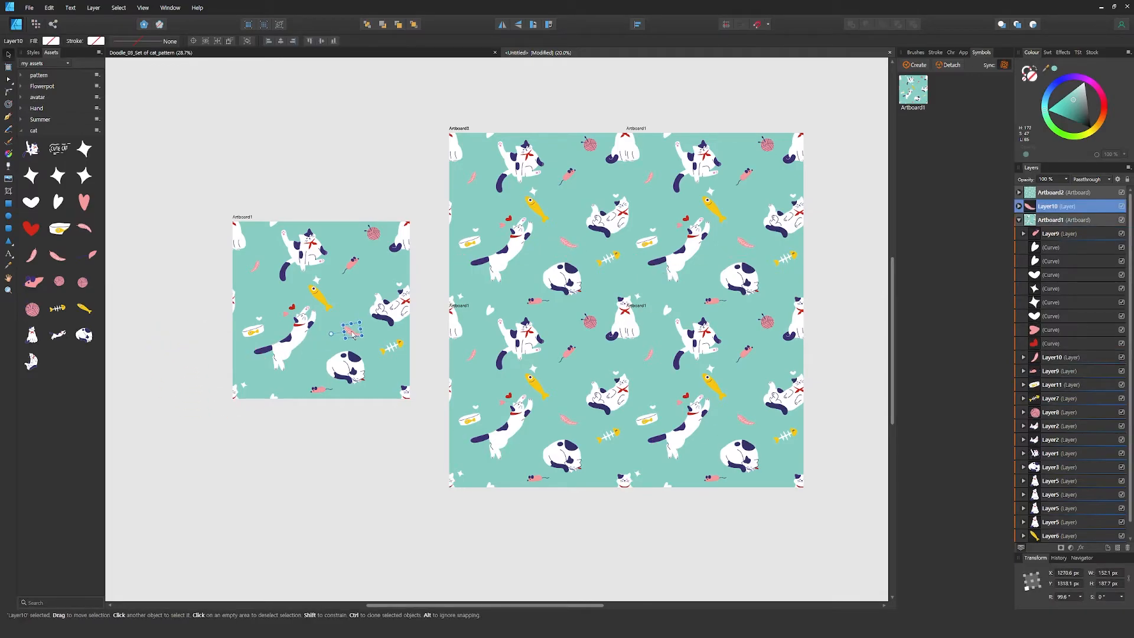
click(311, 458)
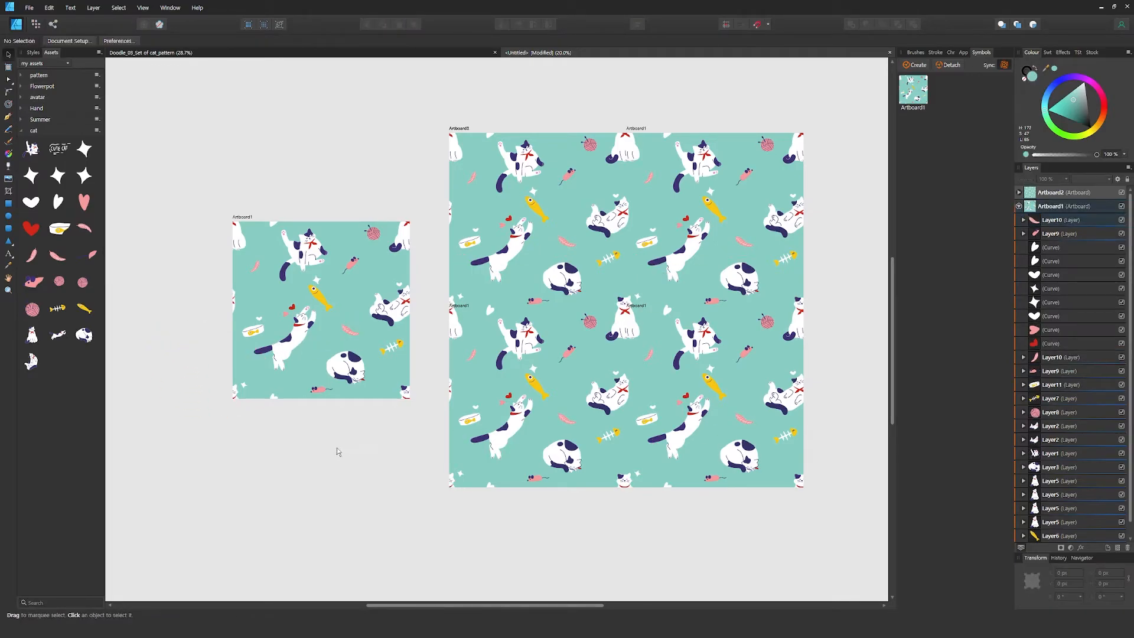
click(355, 332)
drag(370, 330, 381, 300)
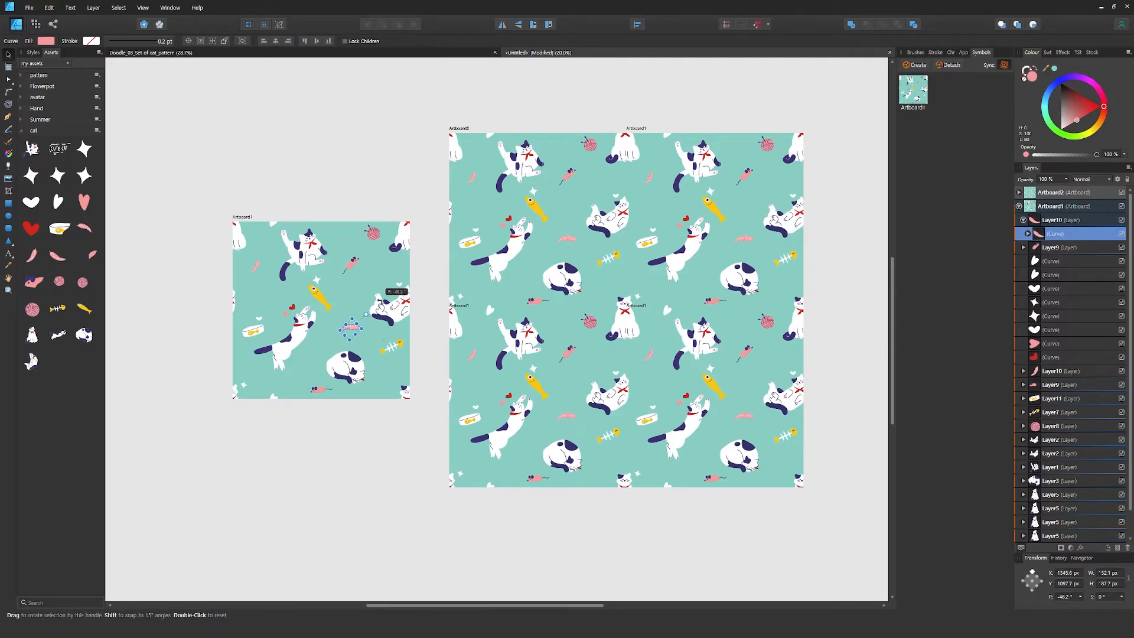
click(157, 302)
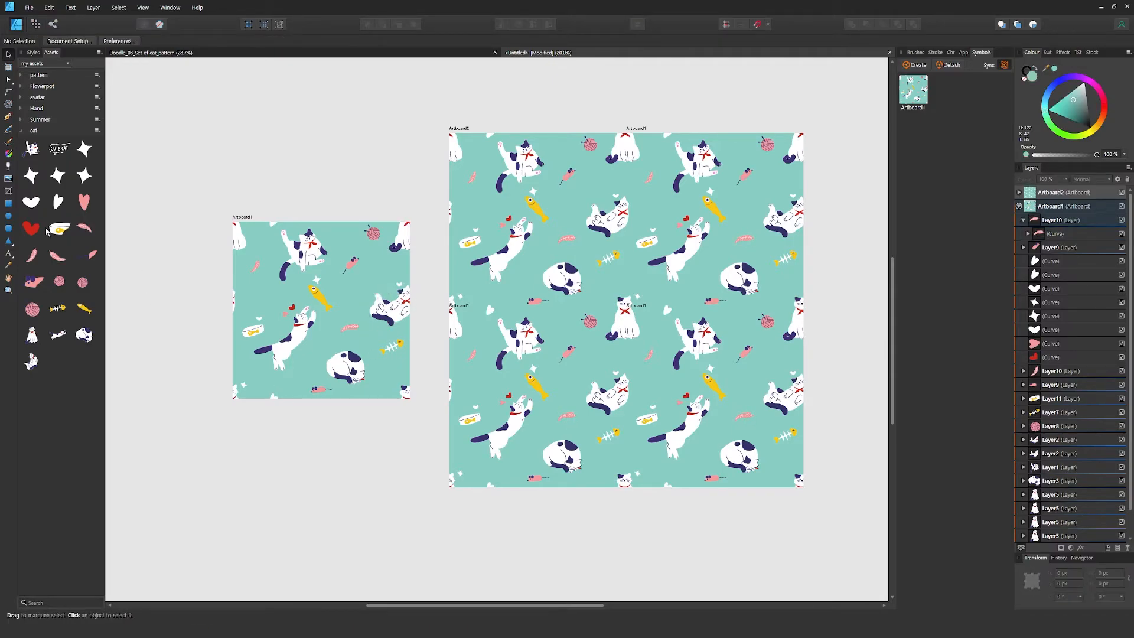
Add a white star left of the reclining cat and place a copy of the small pink heart right of the upper mouse
drag(33, 175, 359, 310)
click(200, 340)
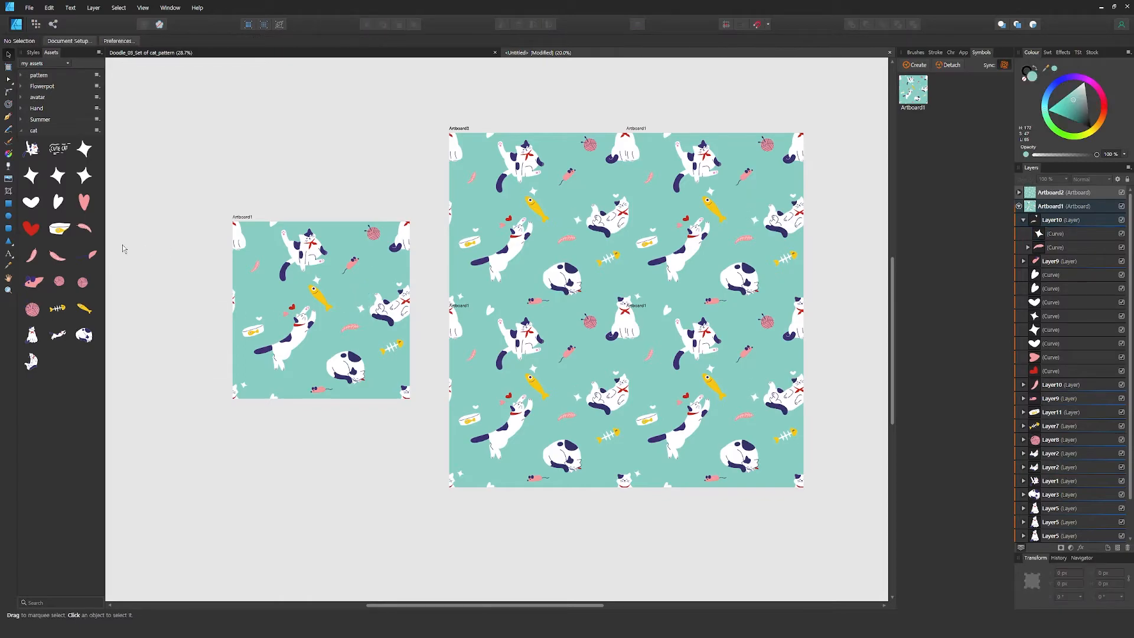
click(287, 316)
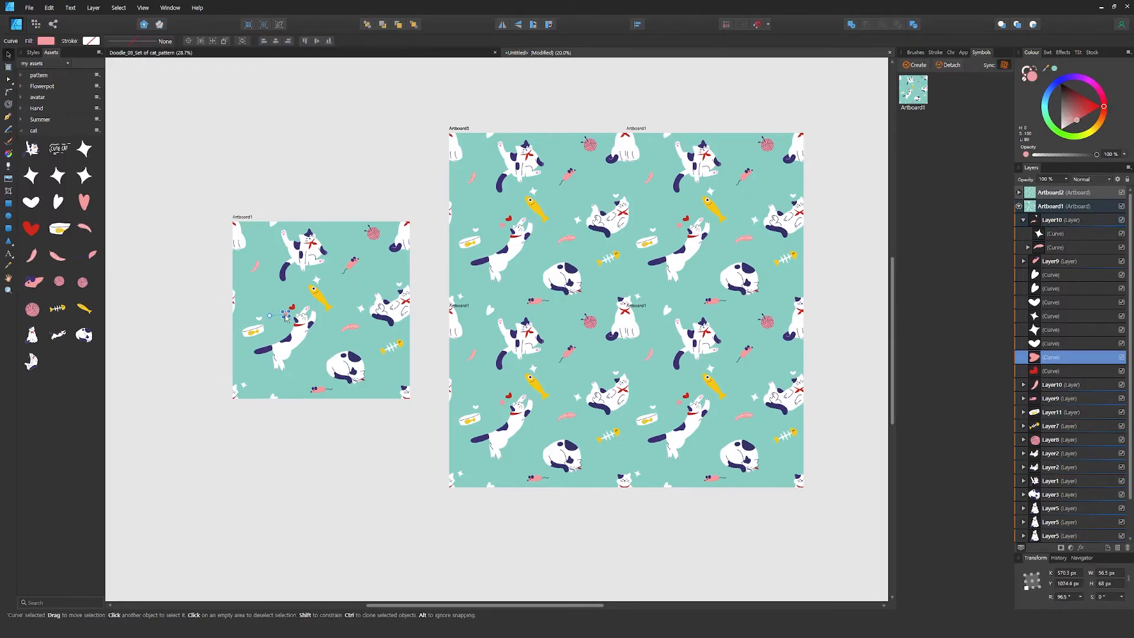
drag(362, 269, 384, 252)
click(366, 209)
Place a rotated red heart copy across the top edge beside the yarn ball, and another across the bottom edge at Y 2010.8 px
drag(294, 308, 350, 224)
click(1080, 574)
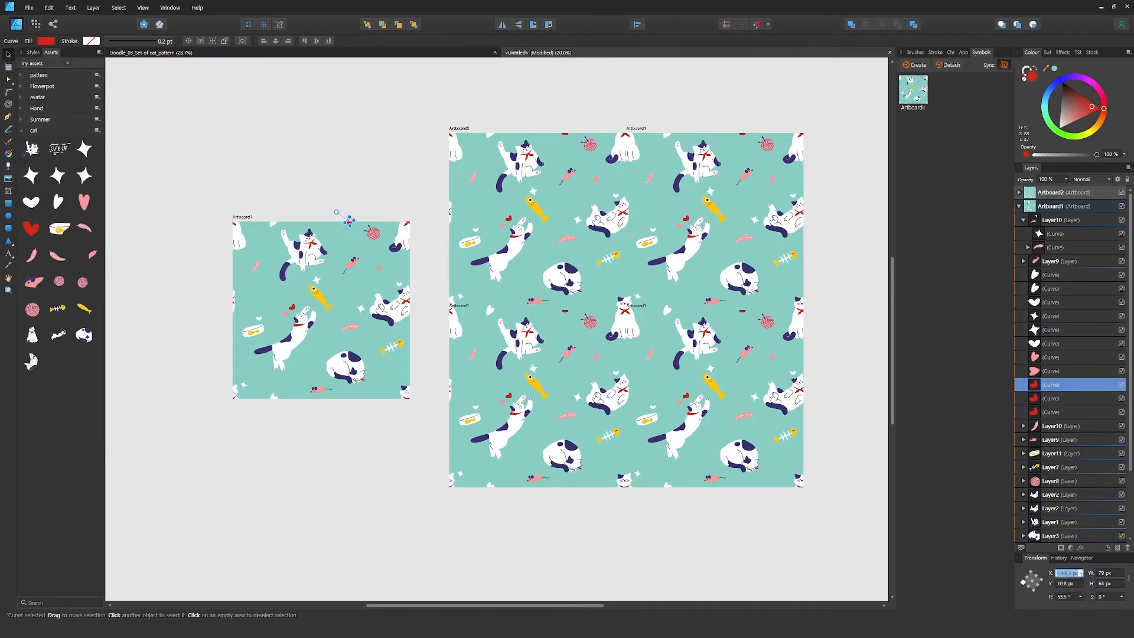
click(1078, 584)
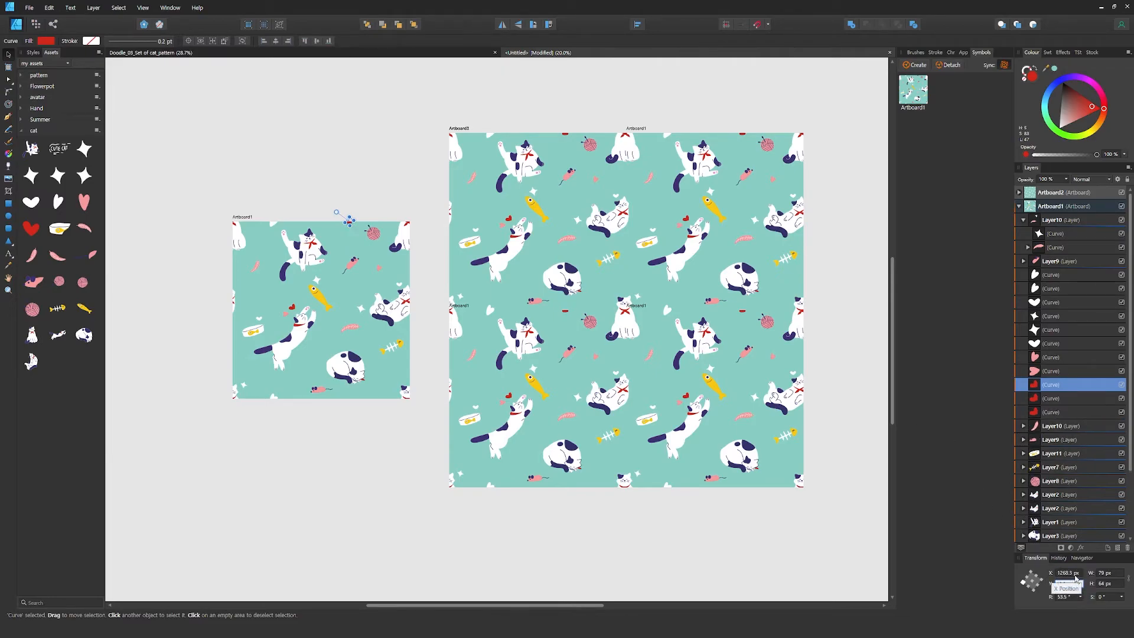
text(2010.8)
key(Return)
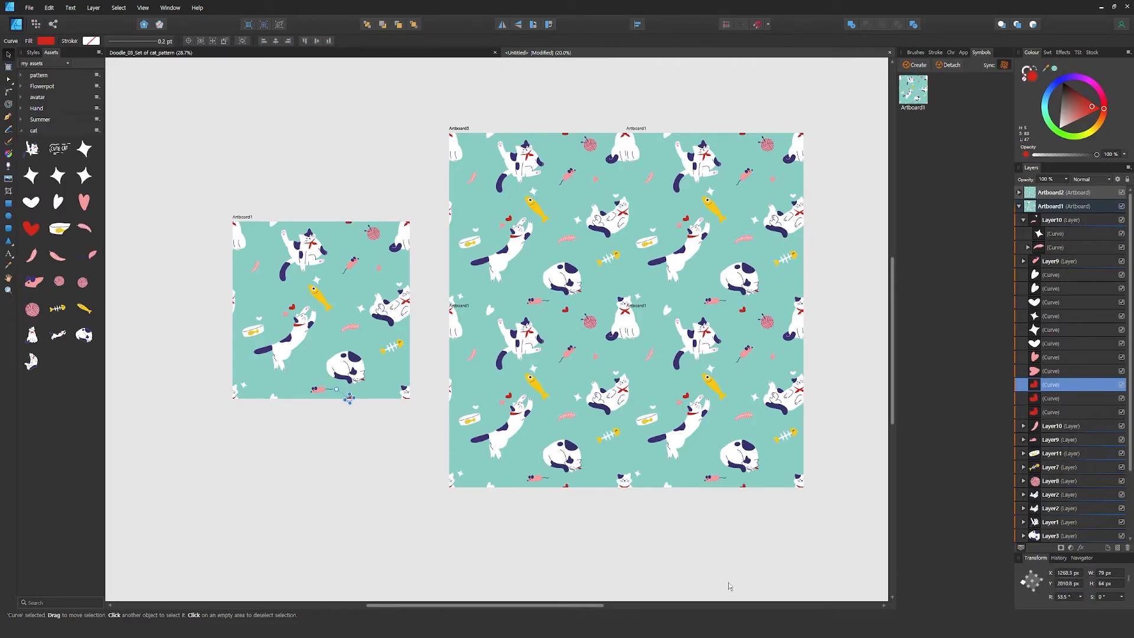
click(307, 507)
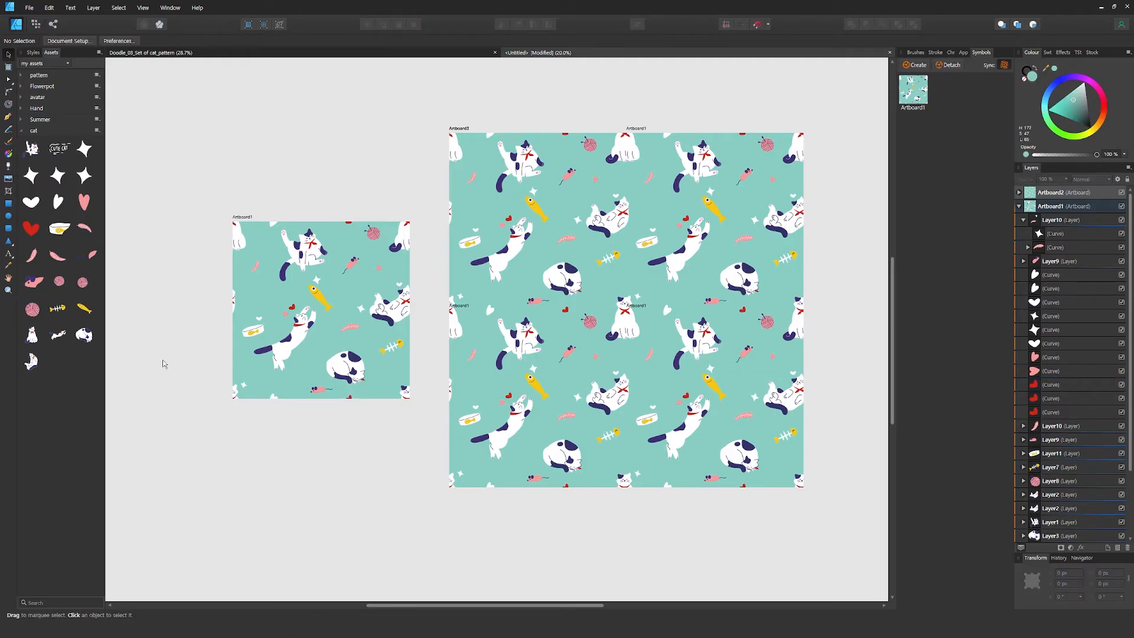
Nudge the fish bone slightly left and down, away from the reclining cat
click(1094, 471)
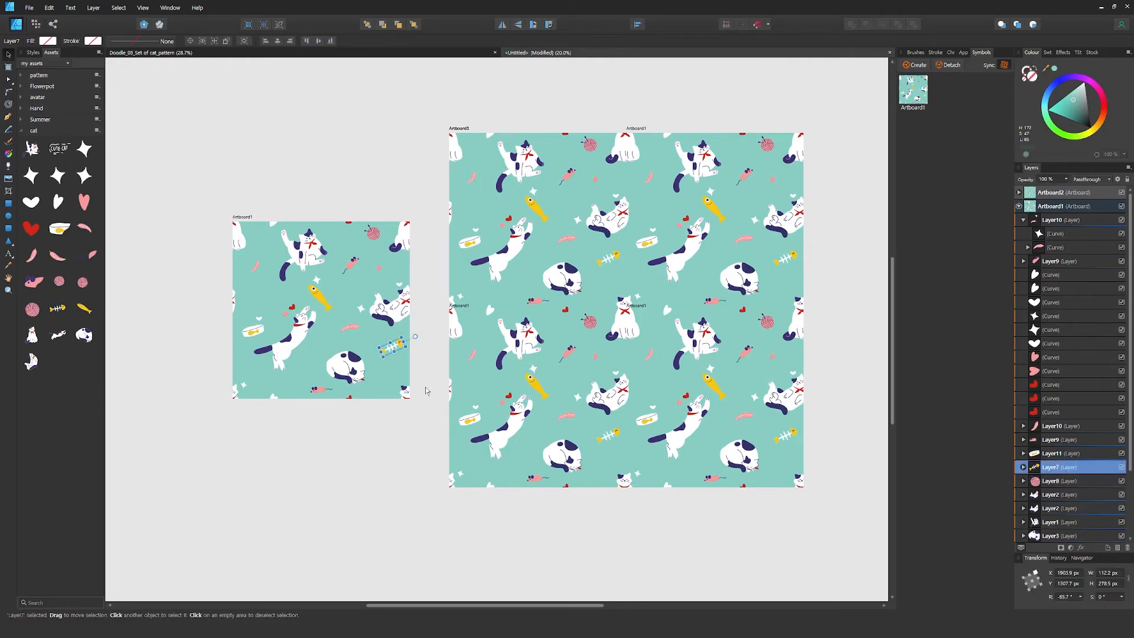
mouse_move(400, 348)
mouse_down()
mouse_move(411, 360)
mouse_move(399, 350)
mouse_up()
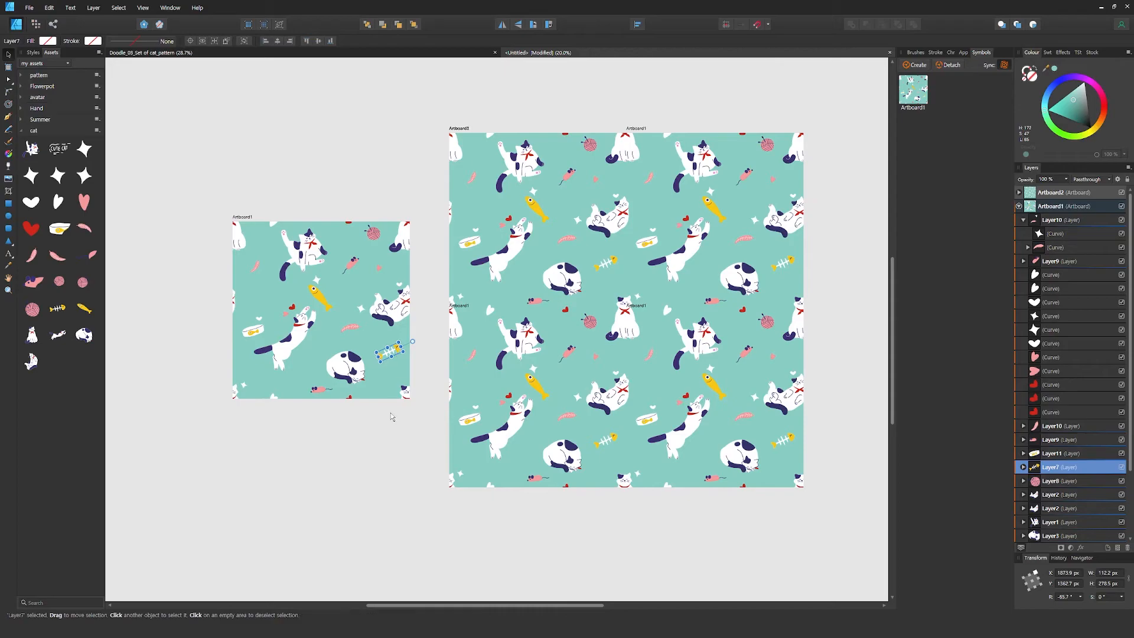
click(382, 436)
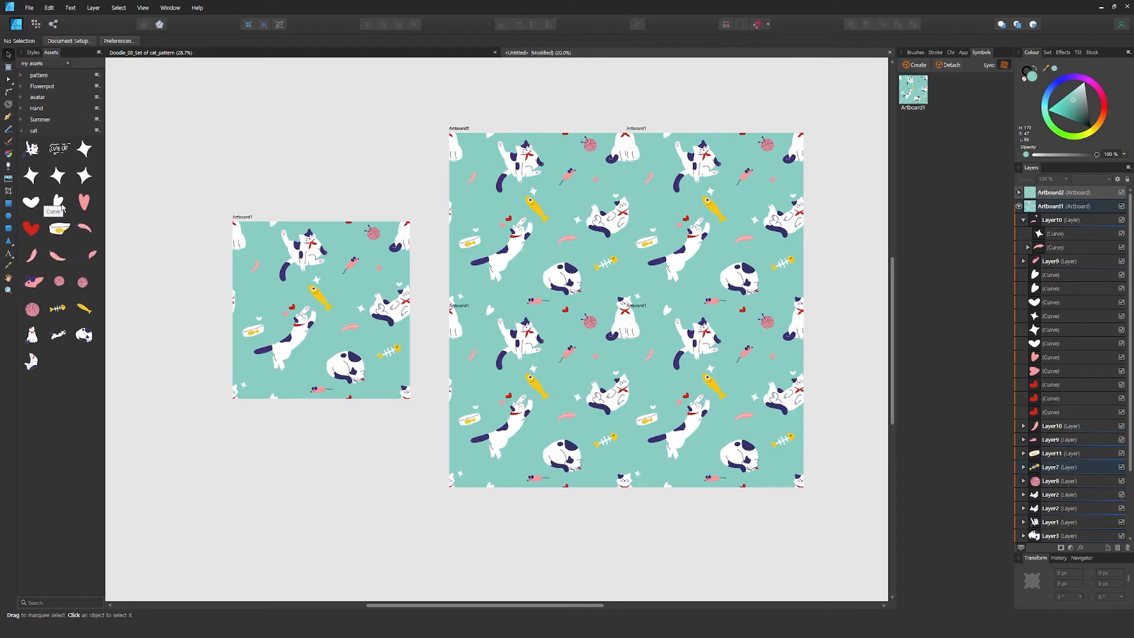
Add the small pink yarn ball asset to the Artboard1 tile, above the food bowl near the left edge, and deselect it
drag(60, 282, 252, 295)
click(190, 366)
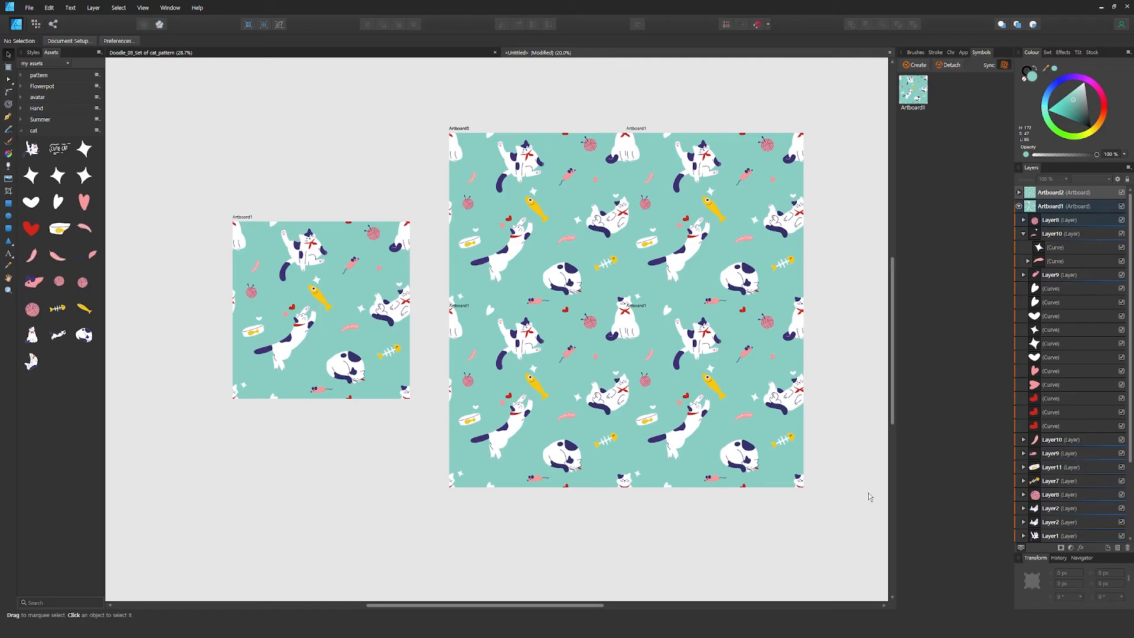
Collapse the uppermost Layer10 and the contents of Artboard1 in the layer list
click(1018, 206)
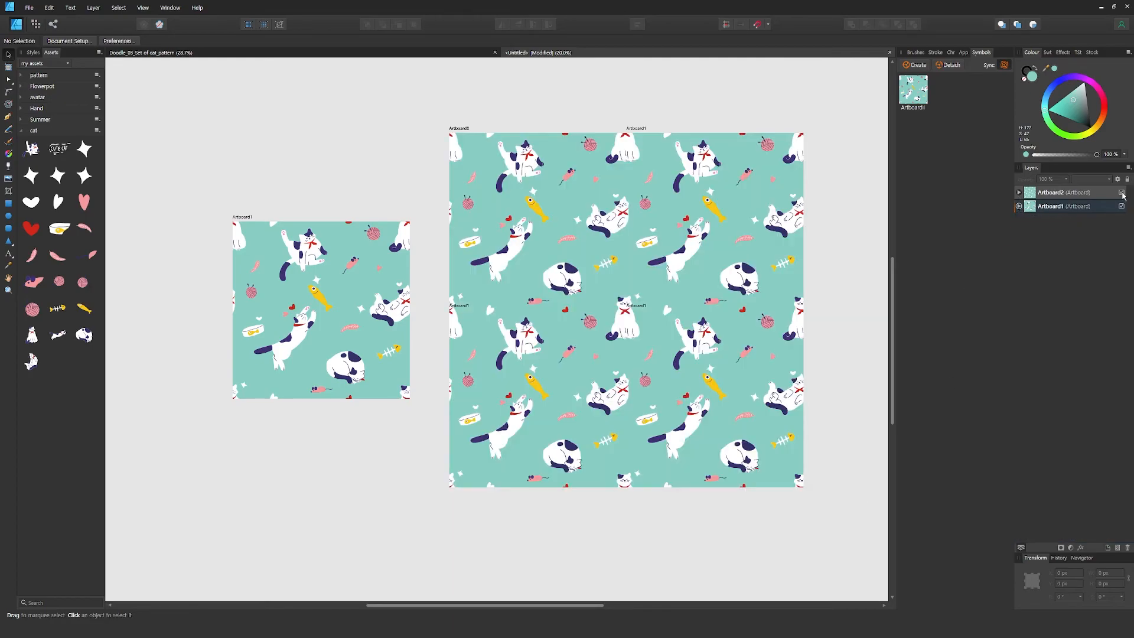
click(1018, 206)
click(1023, 234)
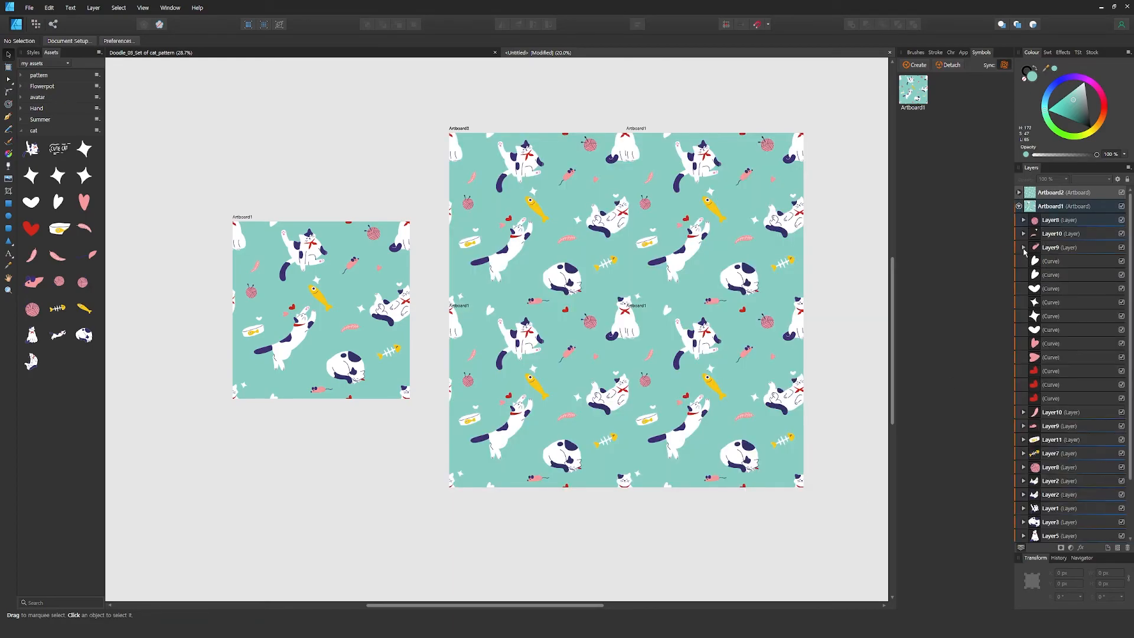
click(1019, 206)
Examine the Artboard1 symbol copies nested in Artboard2 by selecting the lower-right and upper-right tiles, and finish with Artboard2 collapsed and nothing selected
click(1018, 193)
click(724, 401)
mouse_move(723, 401)
mouse_down()
mouse_move(770, 401)
mouse_move(724, 400)
mouse_up()
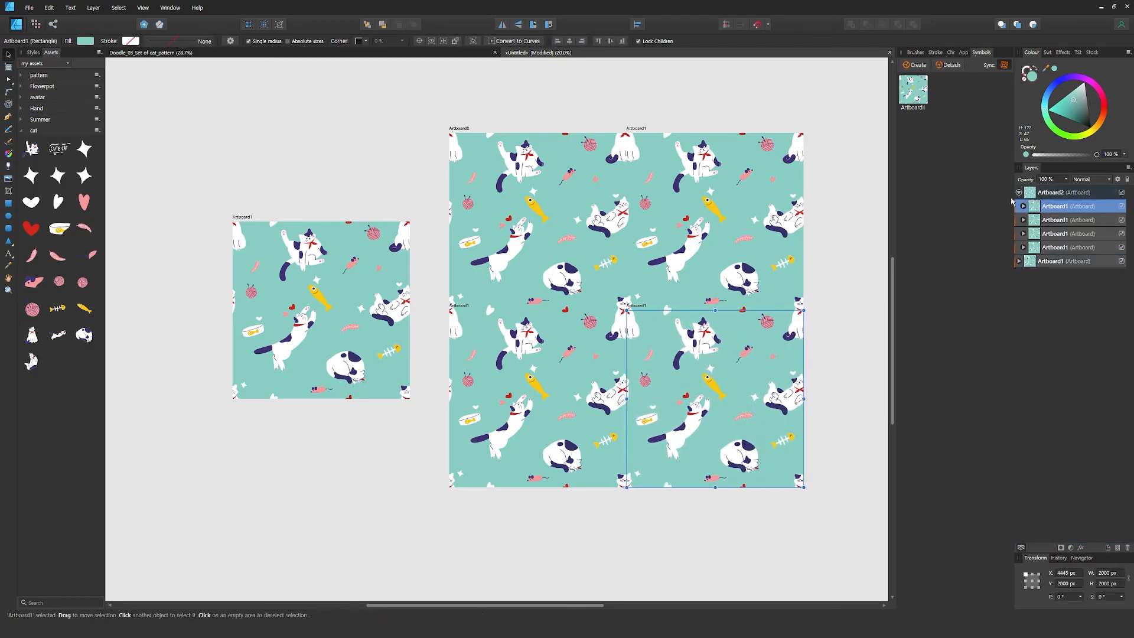
click(1034, 220)
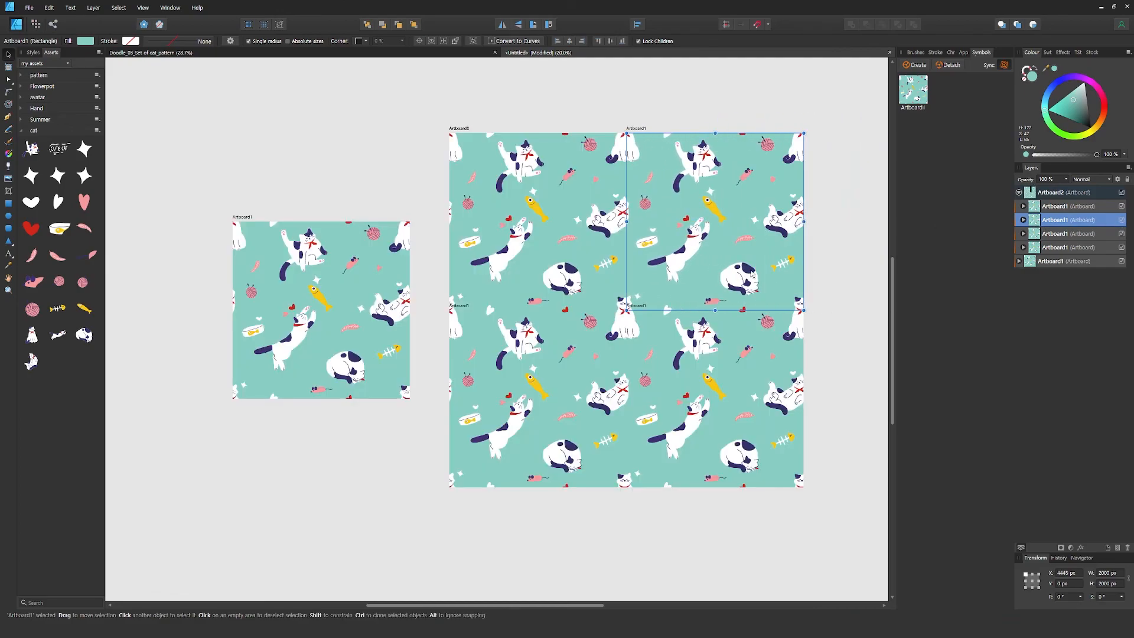
click(1011, 208)
click(1062, 208)
click(1018, 193)
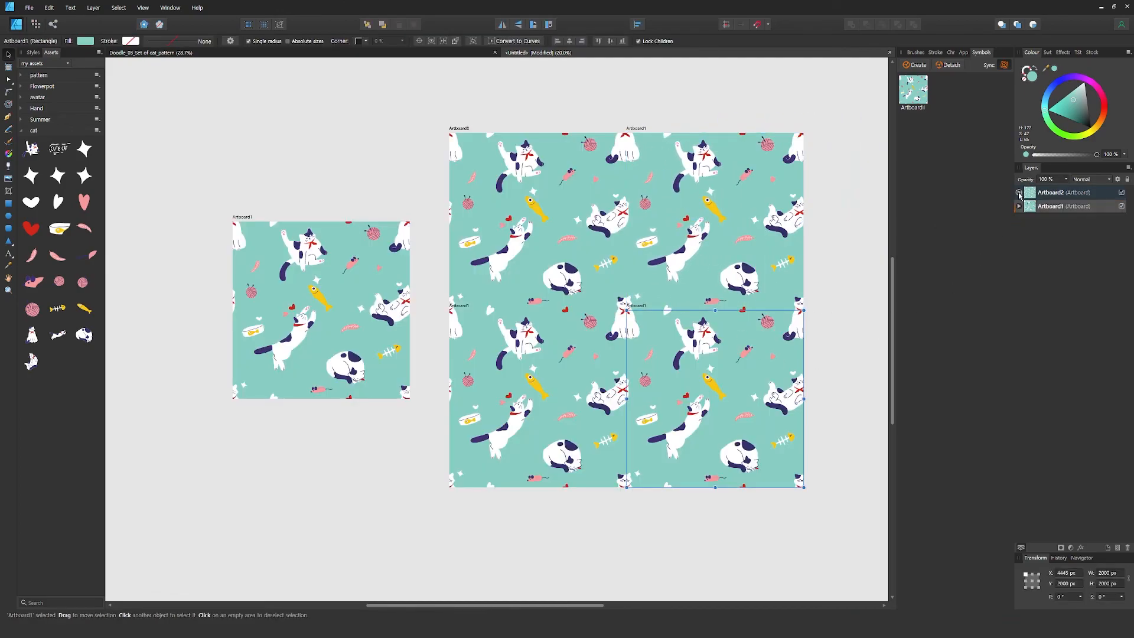
click(862, 356)
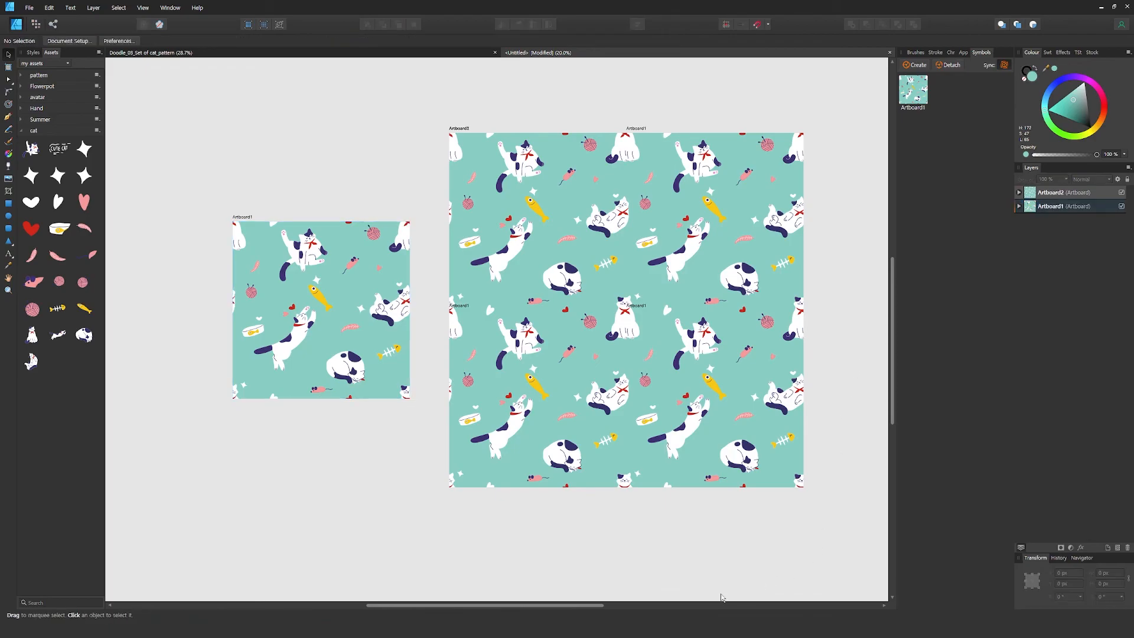